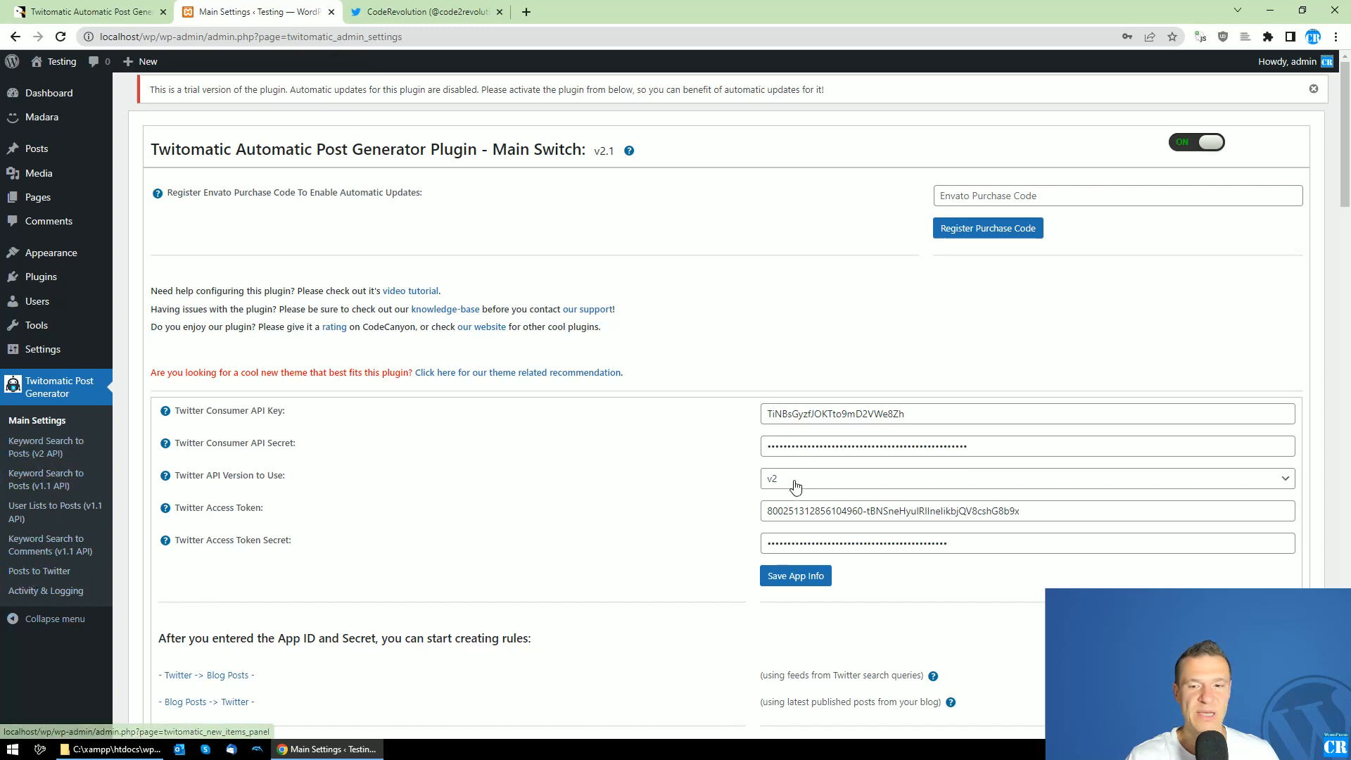
Try the v1.1 option for the Twitter API version in the plugin's main settings and set it back to v2
scroll(746, 472, down, 2)
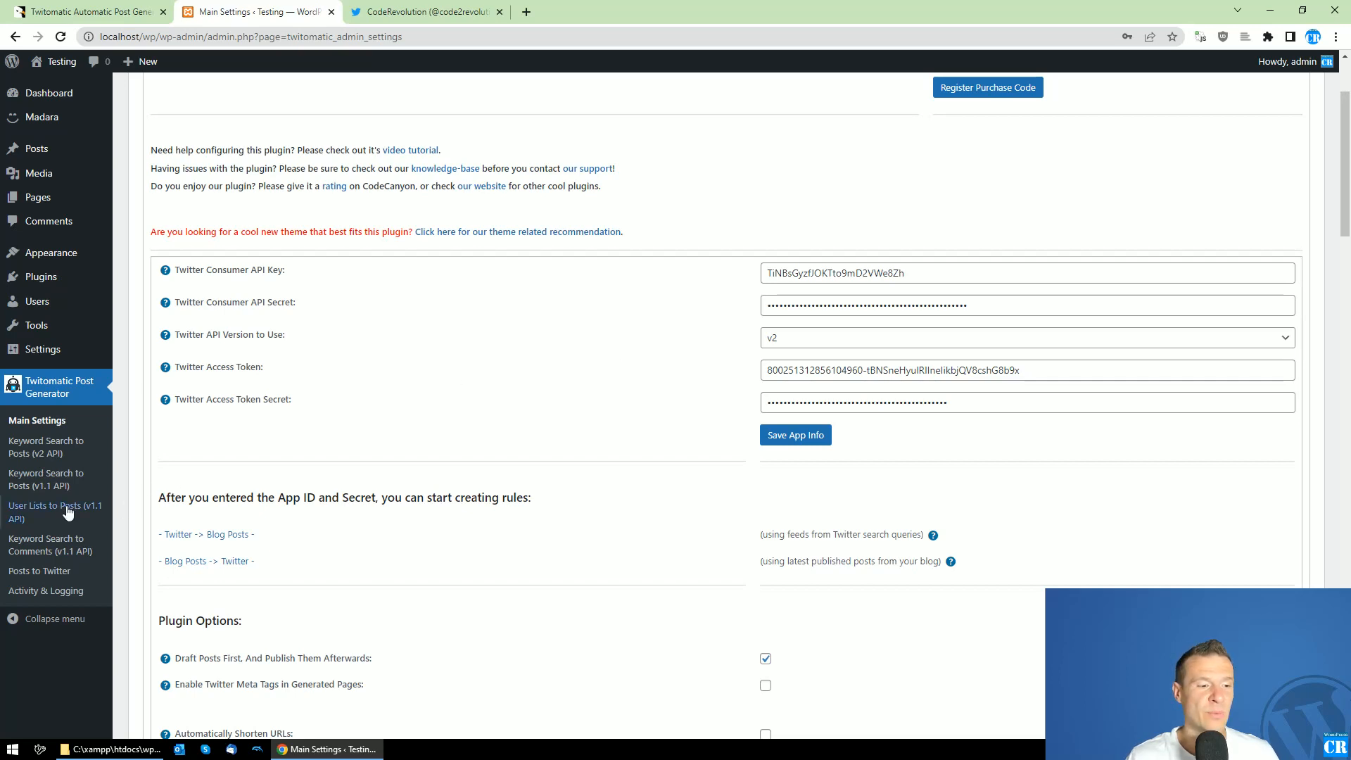
click(774, 340)
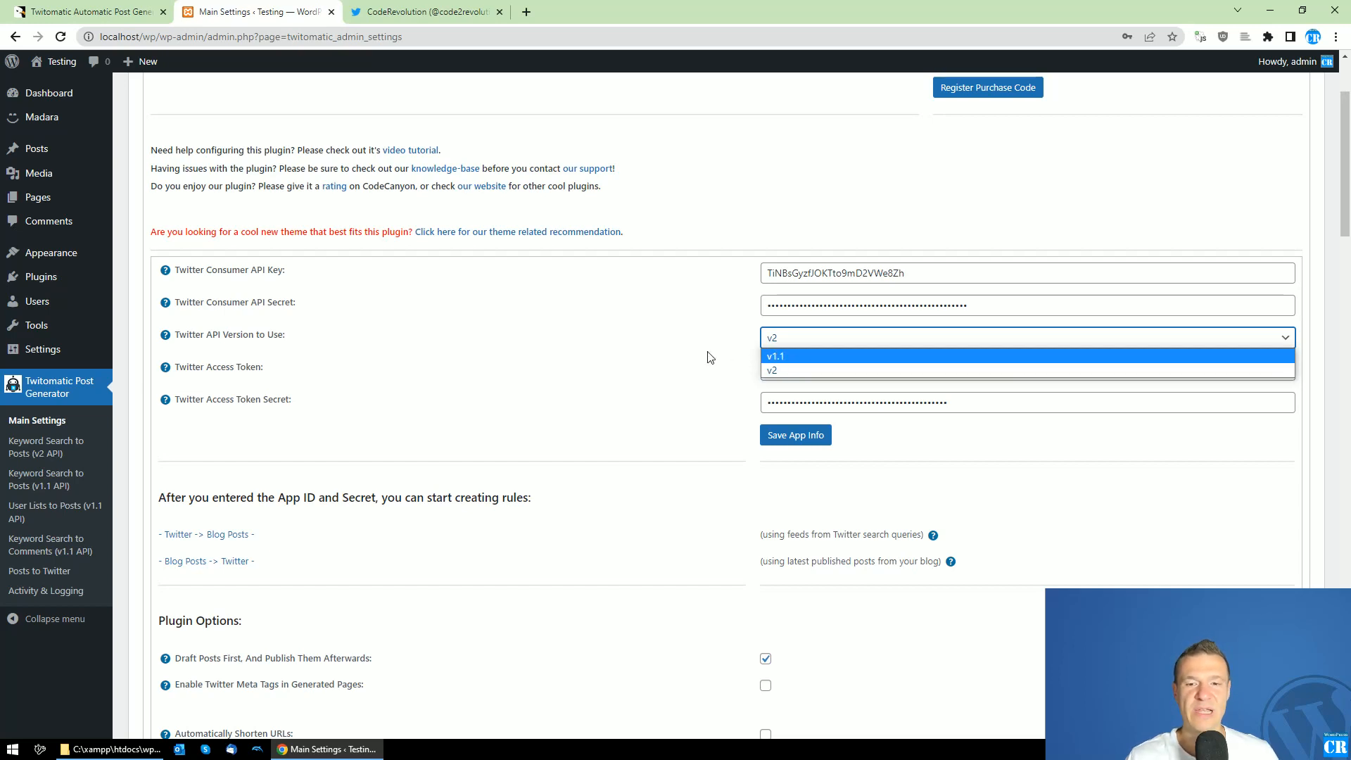
click(776, 358)
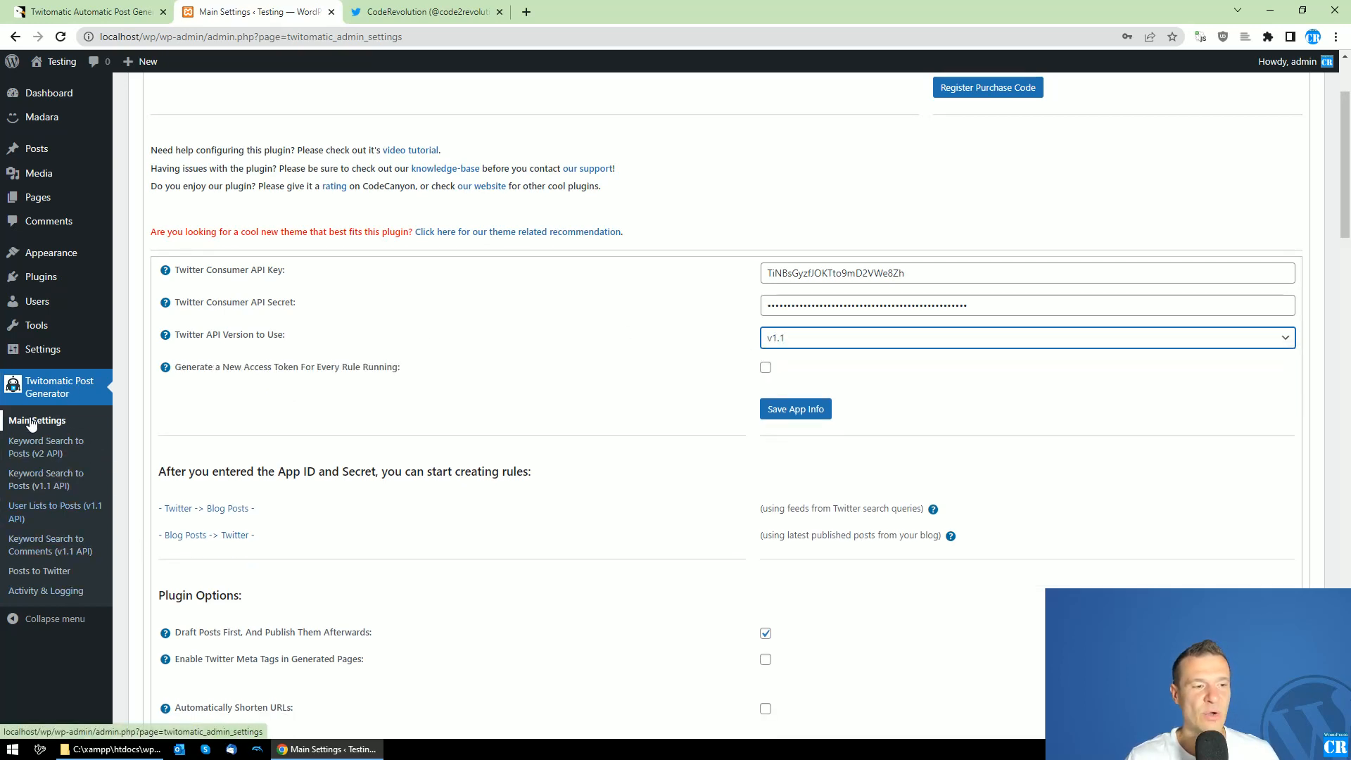
click(777, 343)
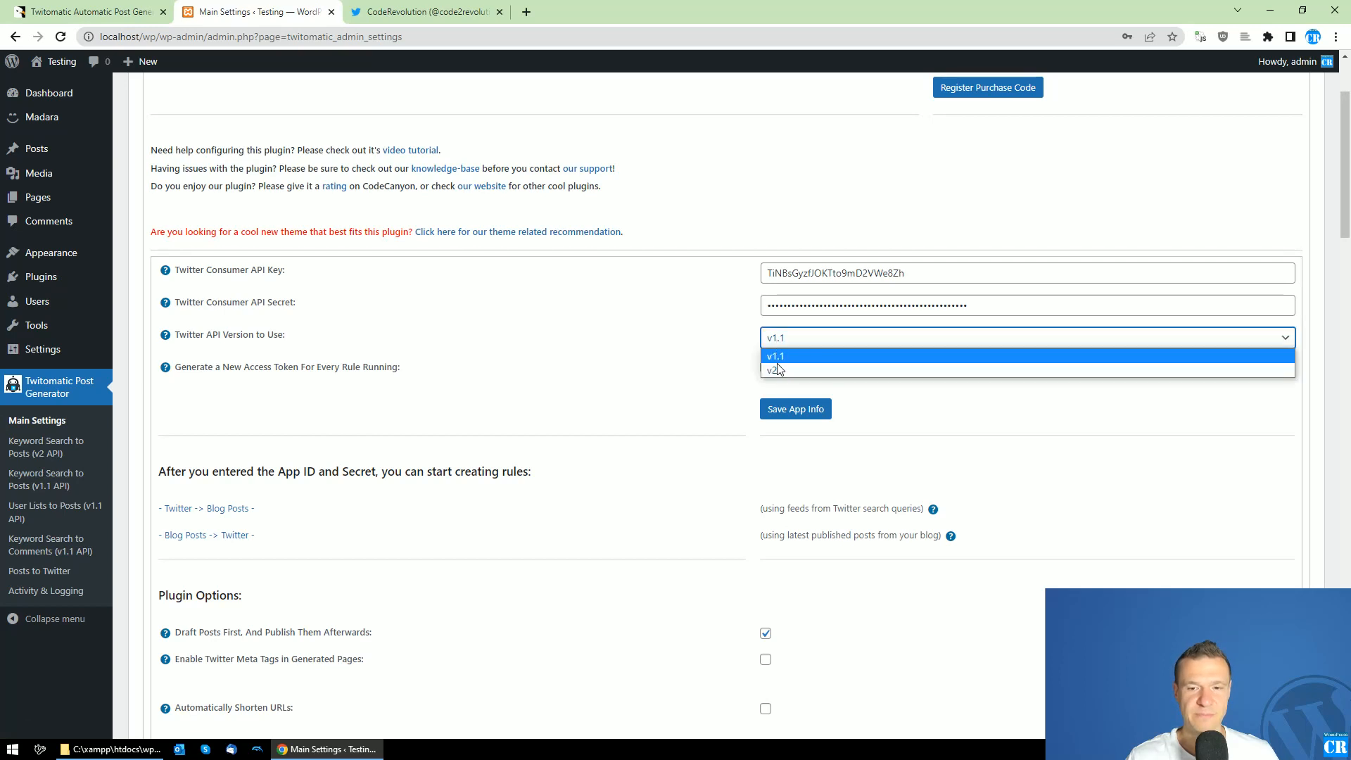
click(774, 374)
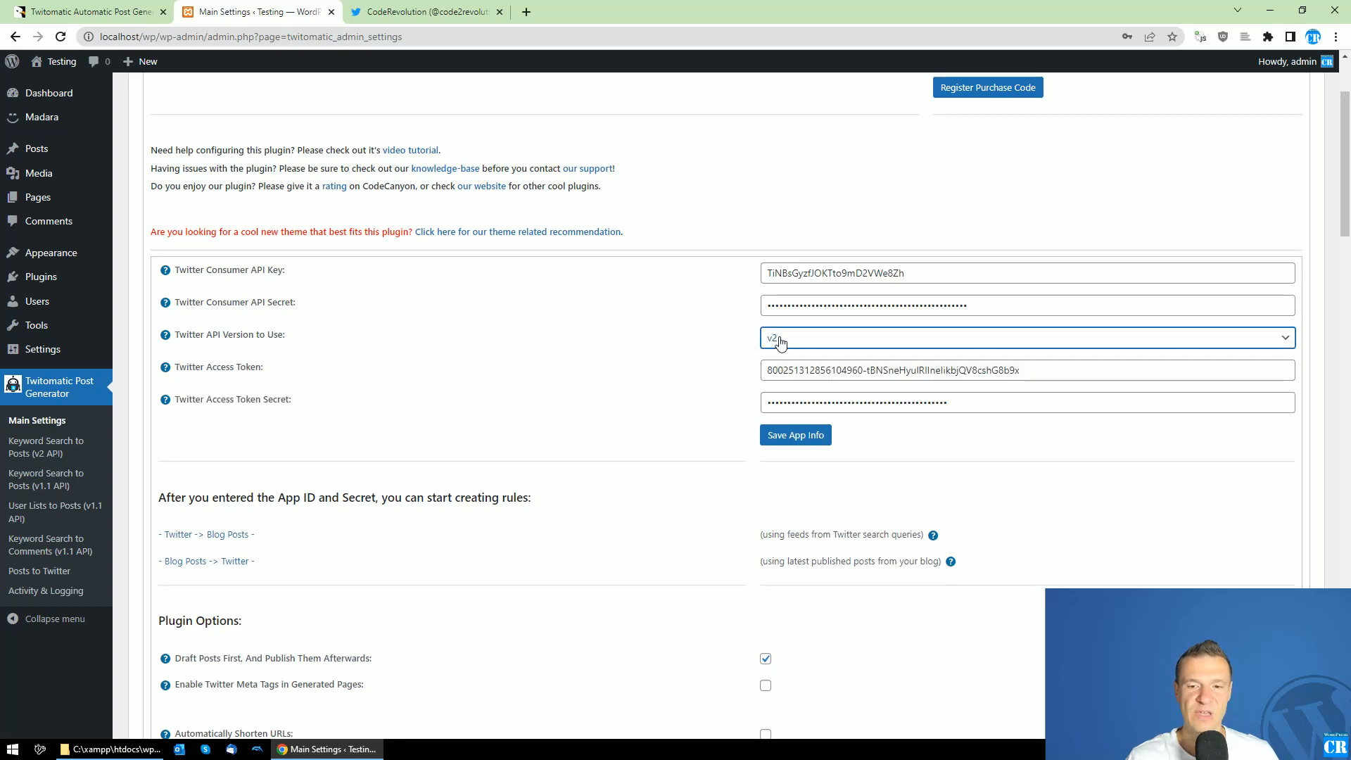
Open the Twitter developer portal through the Access Token help link and review the plugin's Access Token and Access Token Secret fields
mouse_move(166, 369)
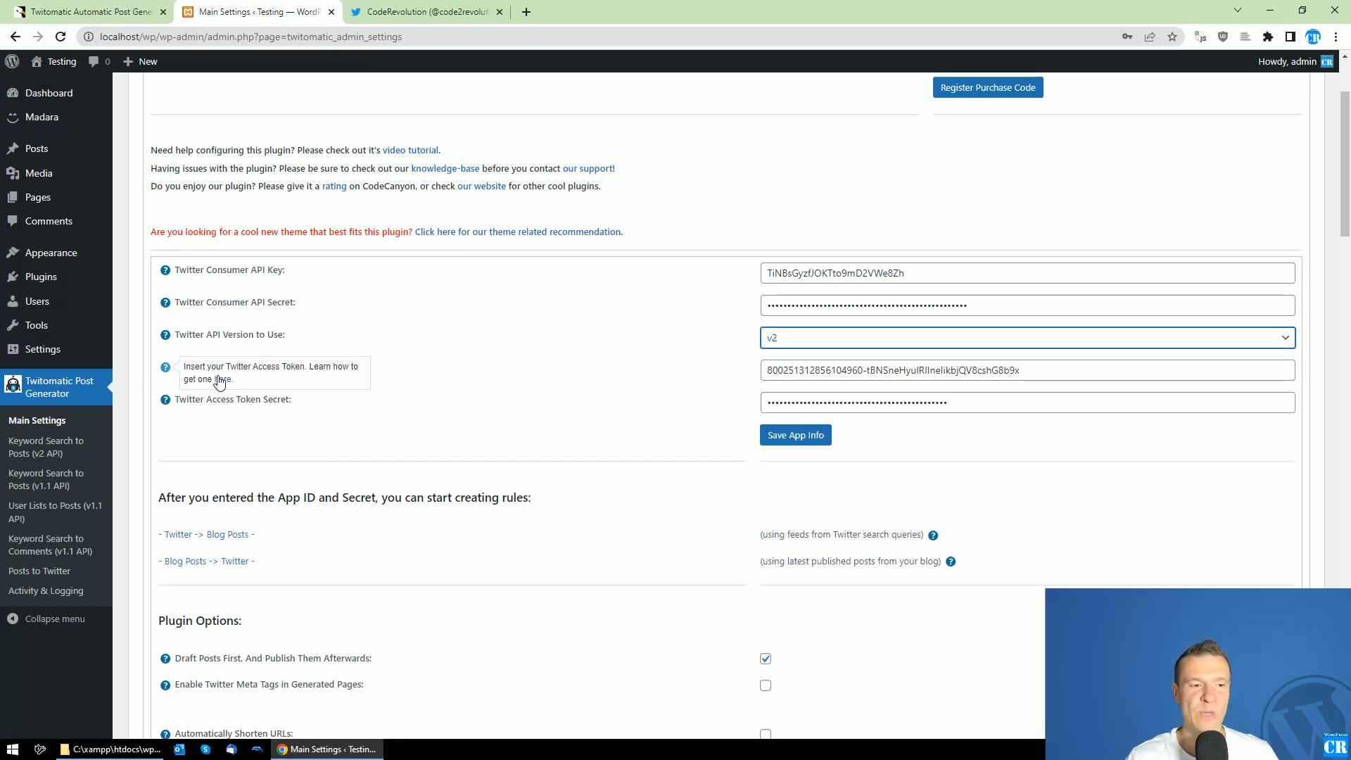
click(224, 380)
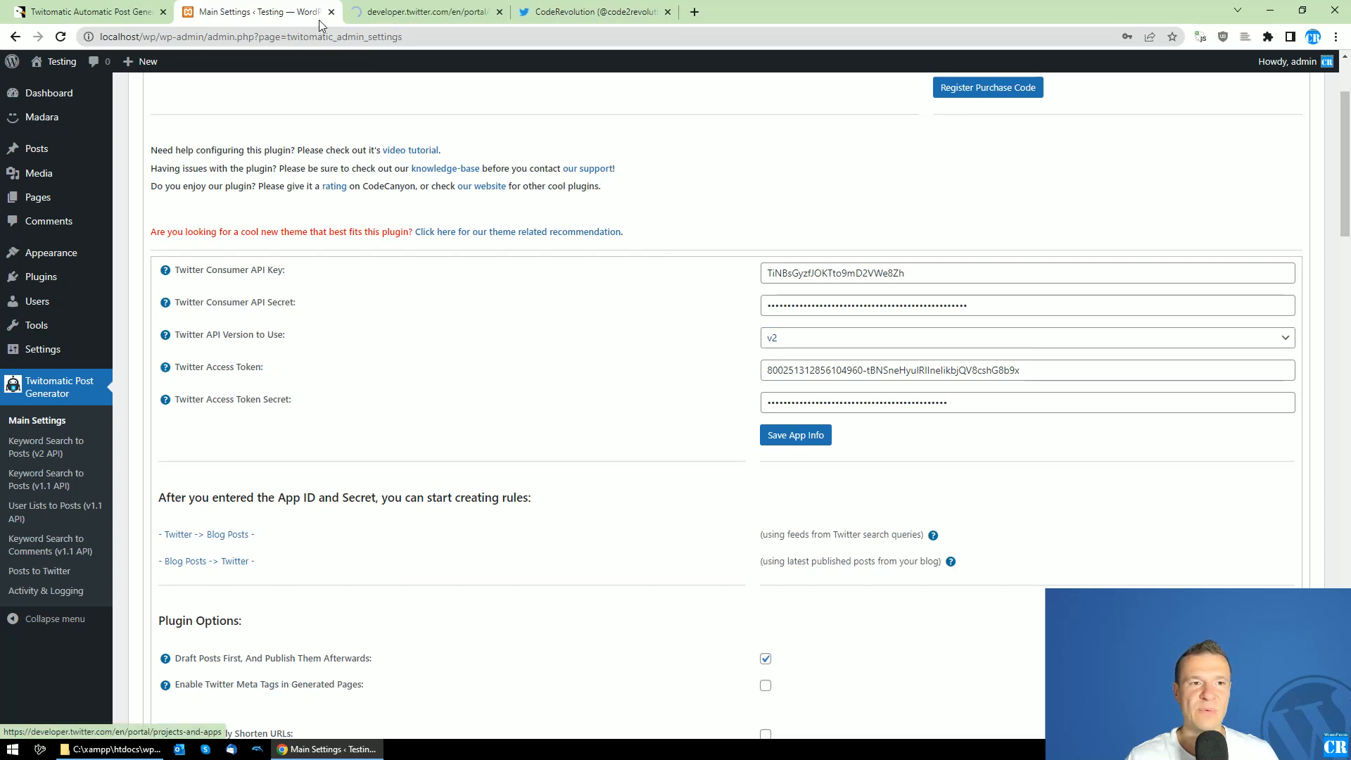
click(357, 11)
click(291, 8)
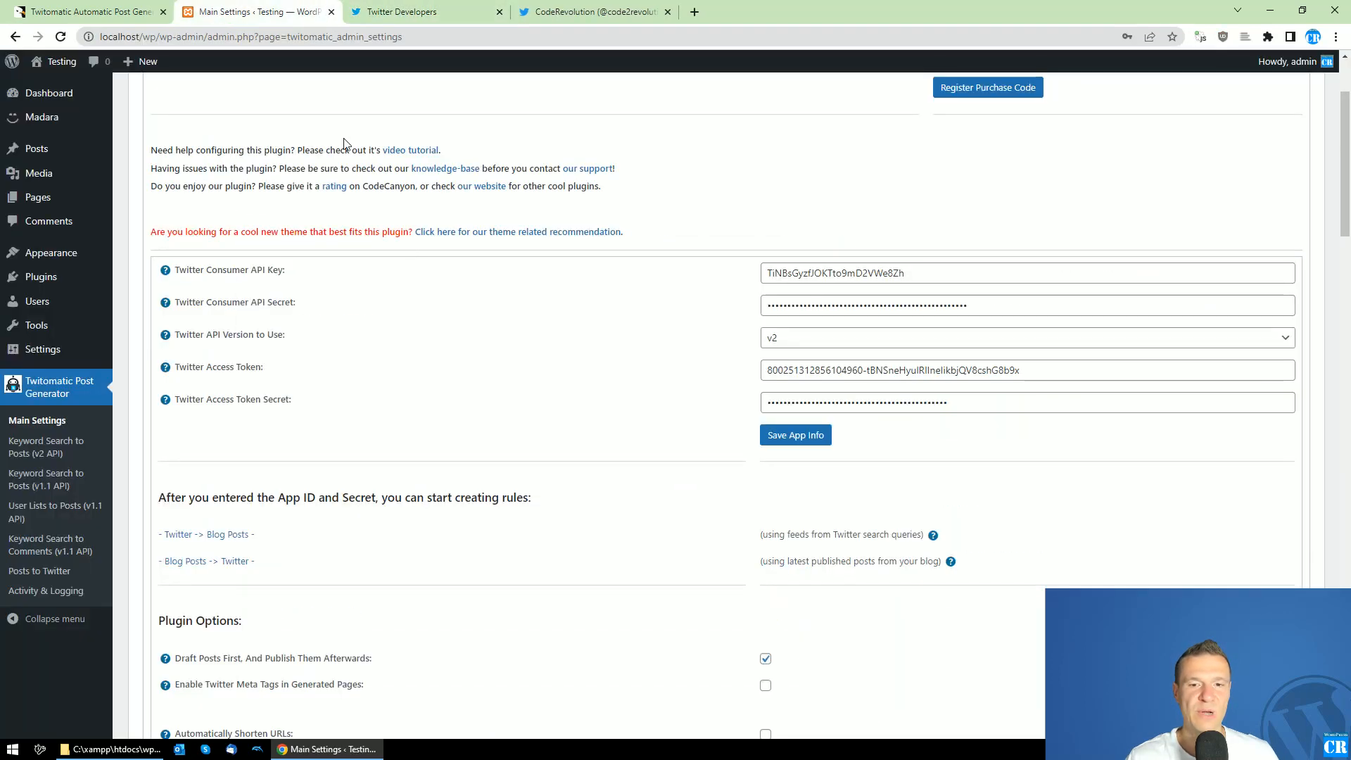
drag(175, 367, 263, 366)
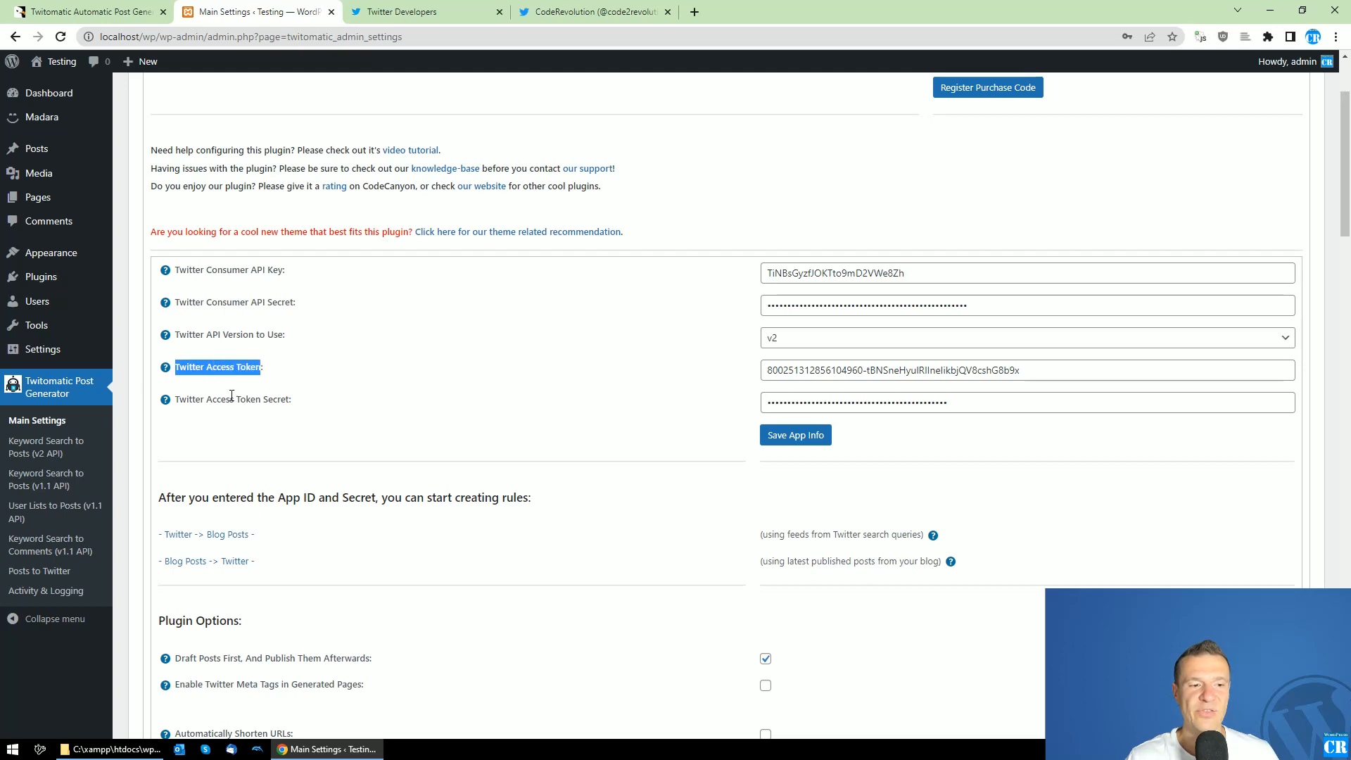
drag(204, 399, 289, 399)
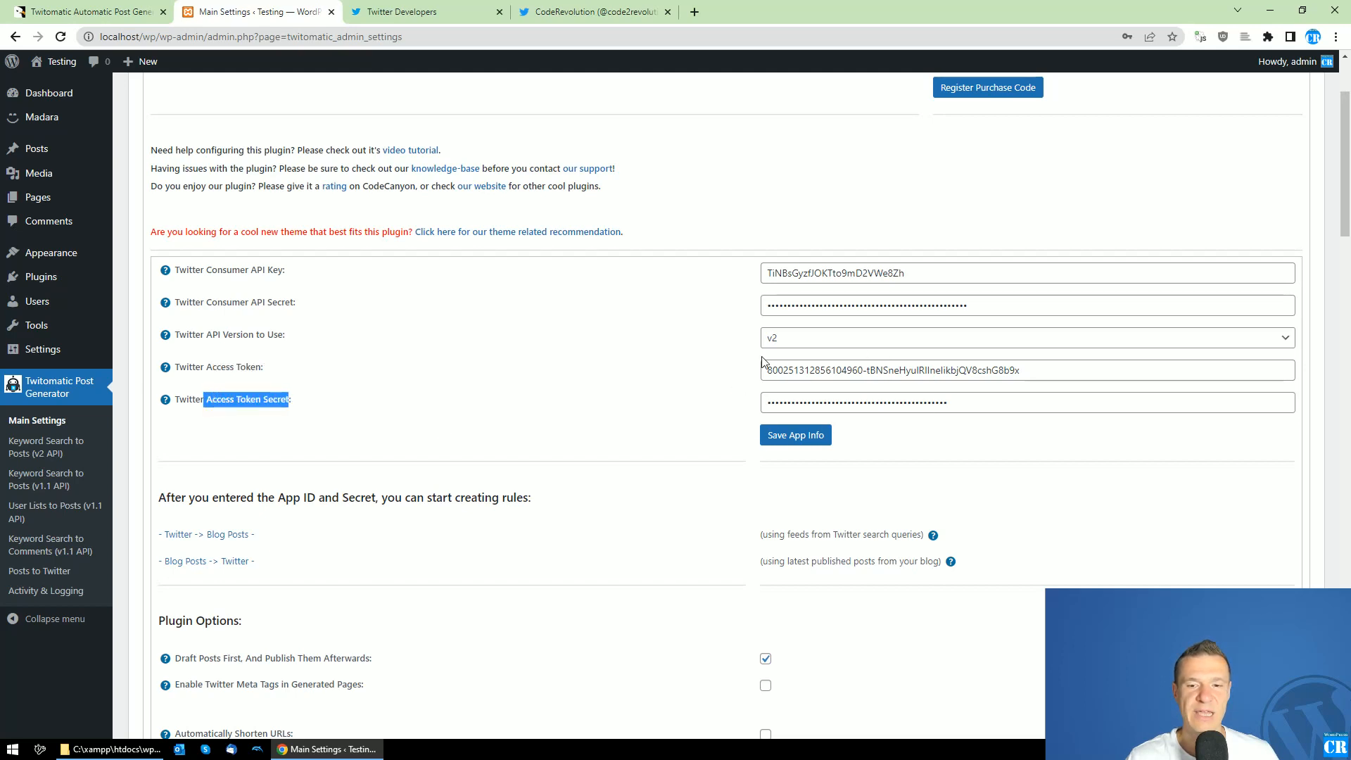
Examine the v2 access details of the Testing First app project in the developer portal alongside the plugin's consumer API key and secret fields
click(391, 11)
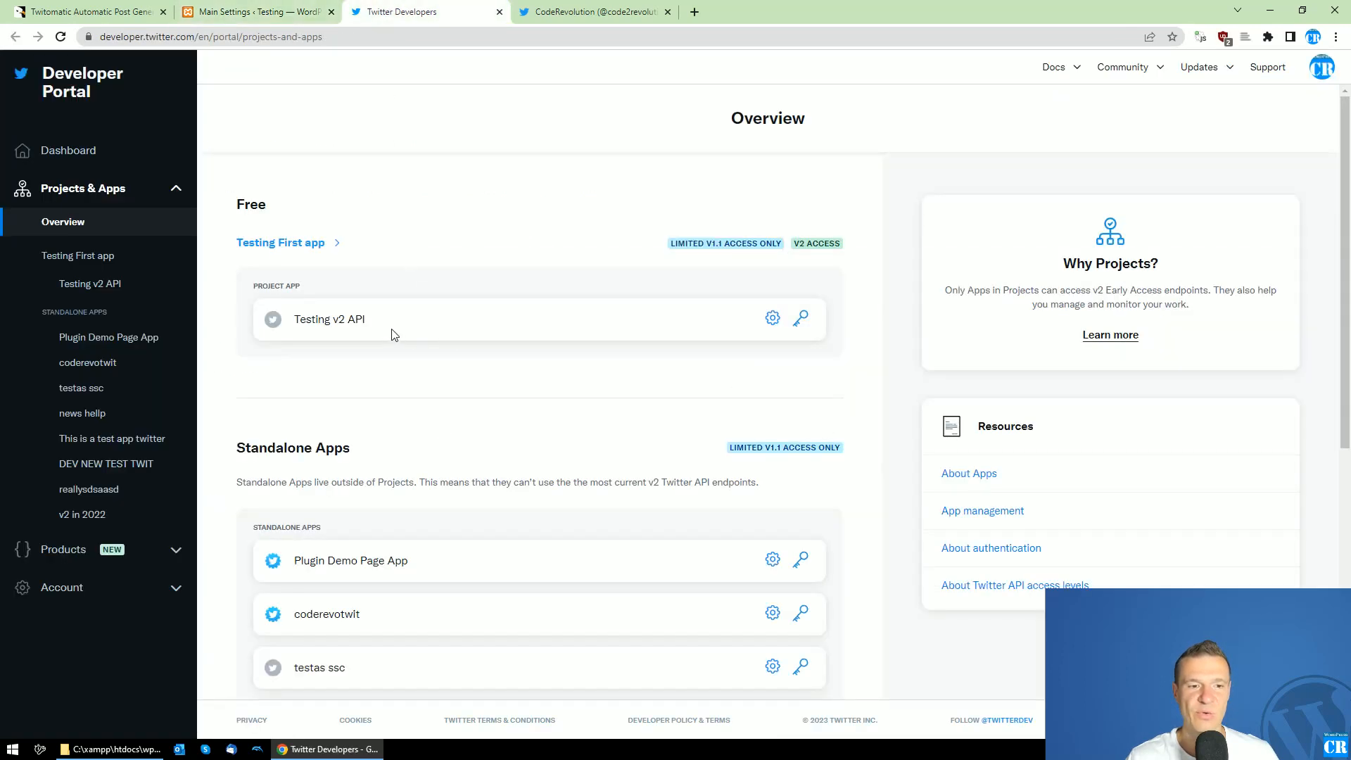
click(250, 10)
click(394, 12)
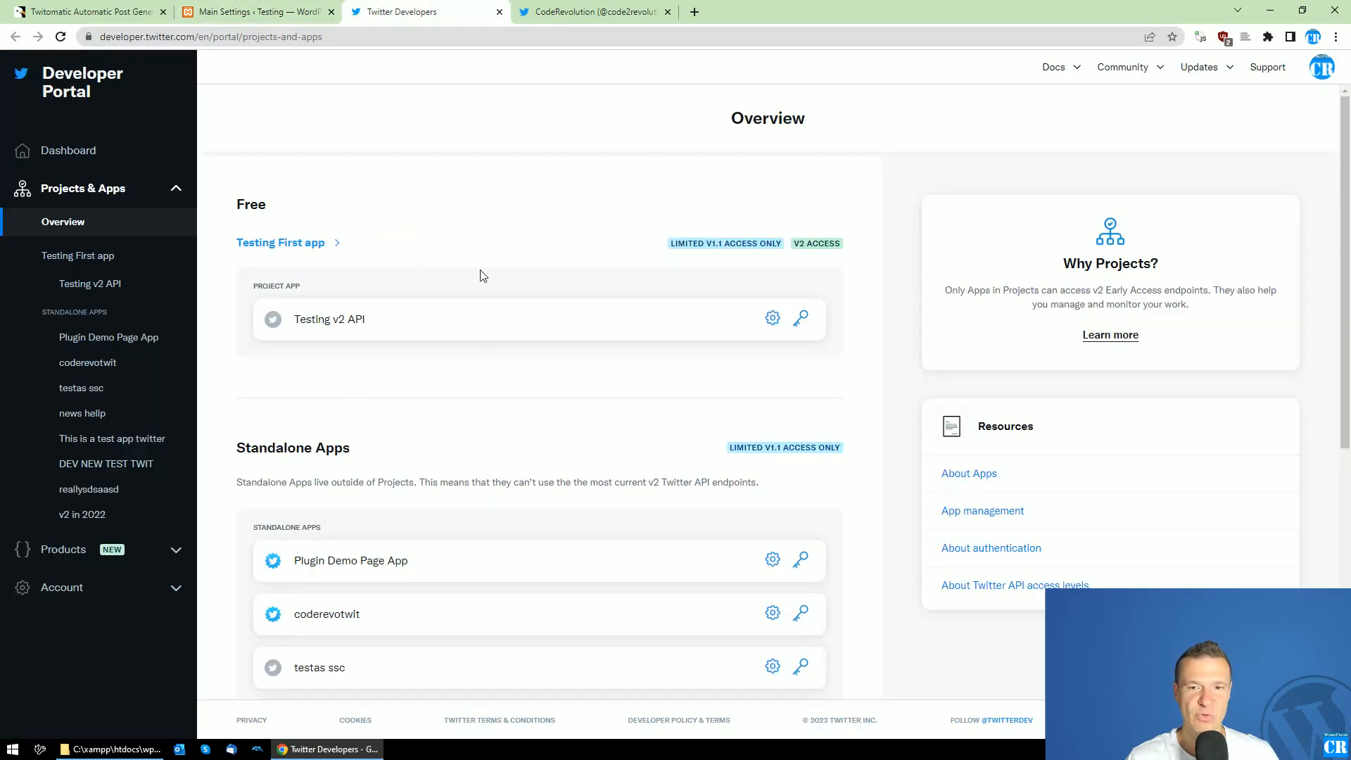
mouse_move(797, 244)
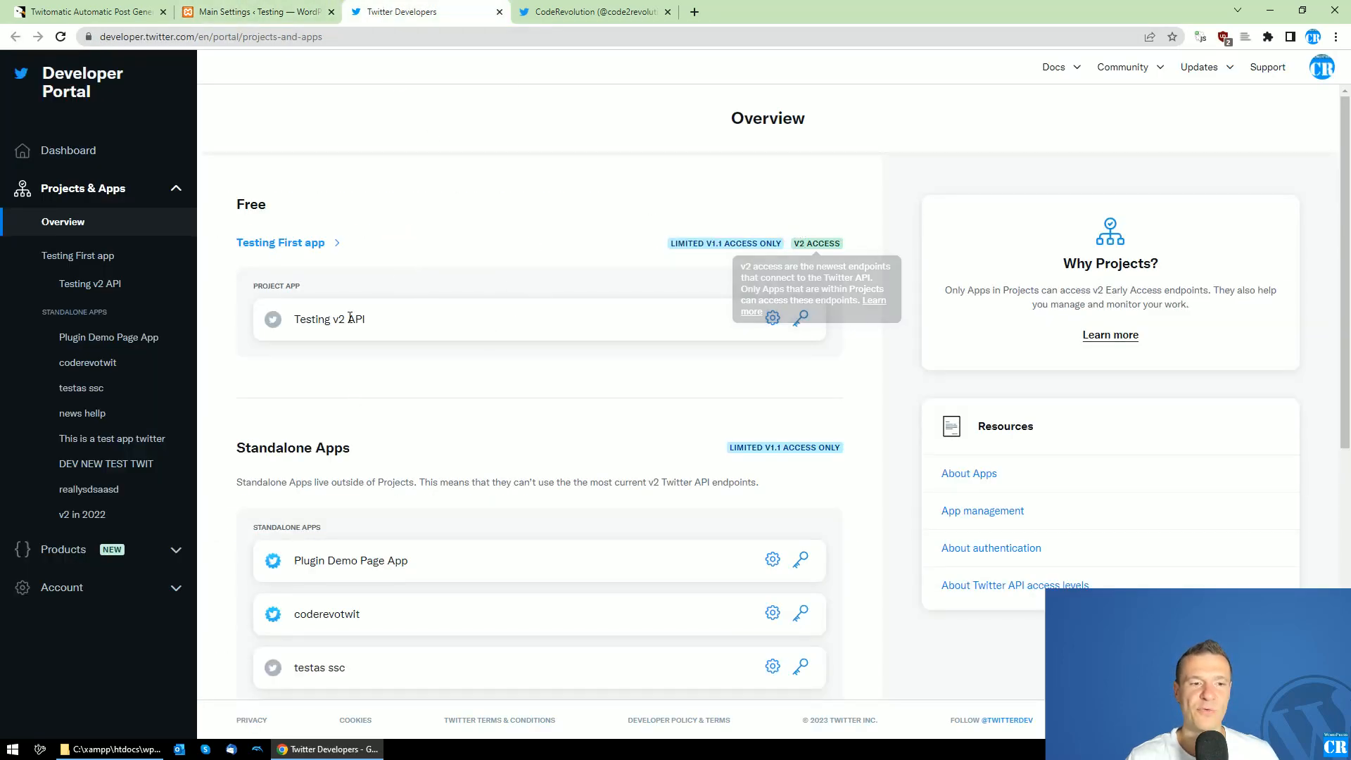
click(315, 8)
double_click(809, 274)
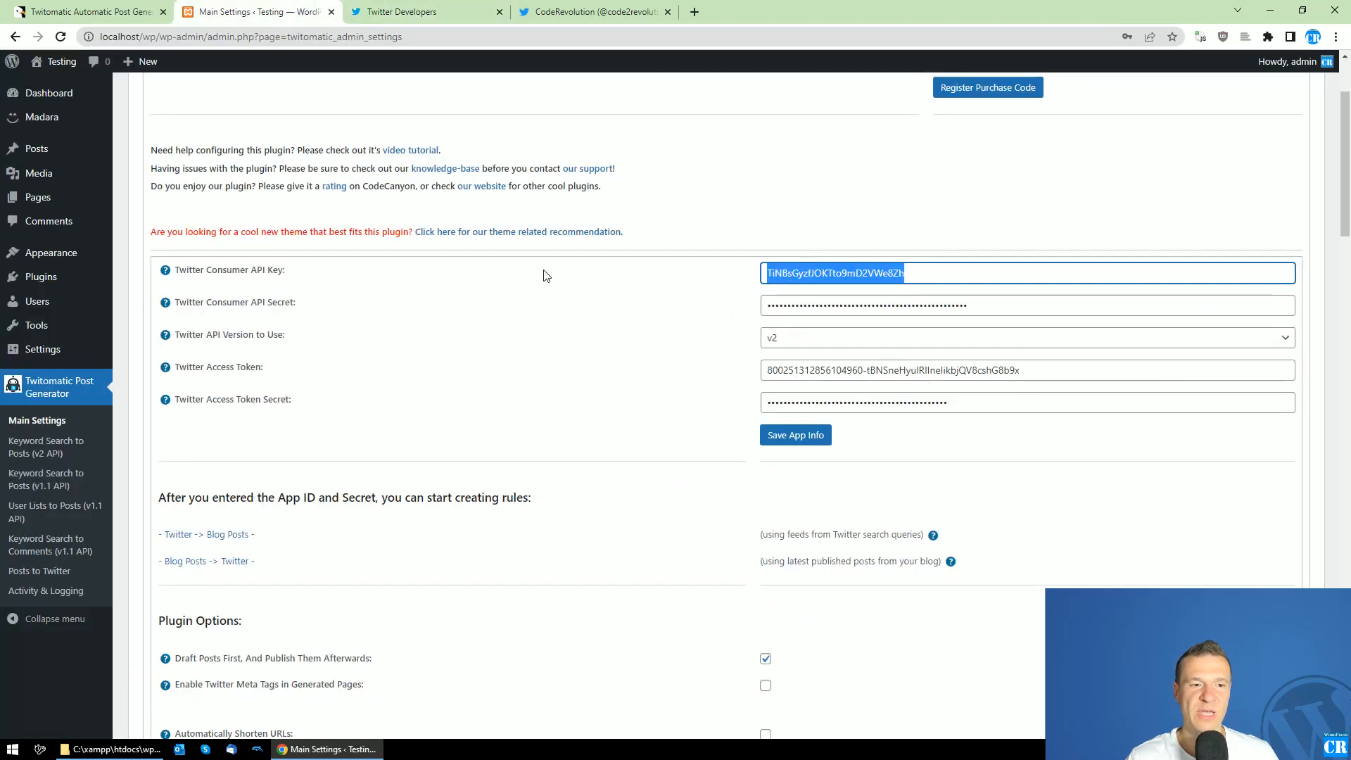
key(Tab)
key(ctrl+Tab)
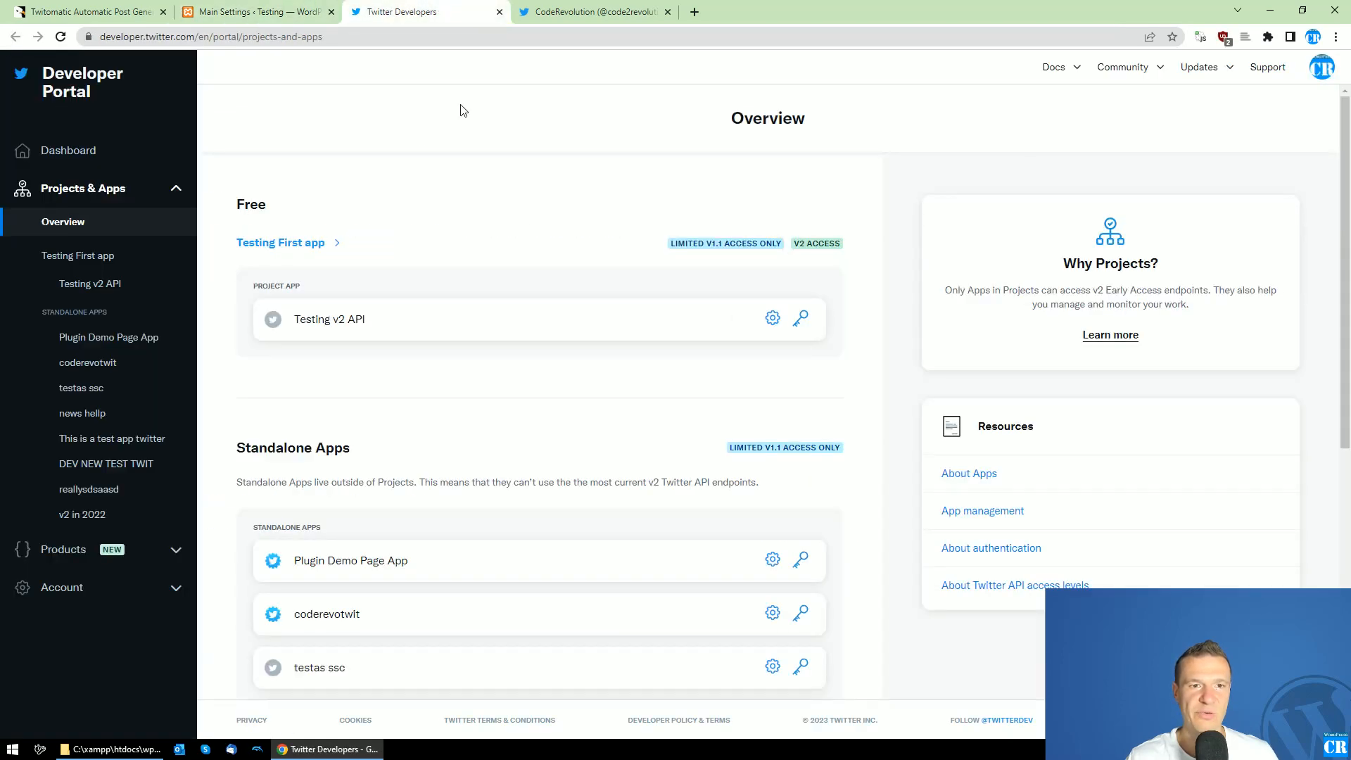
mouse_move(815, 248)
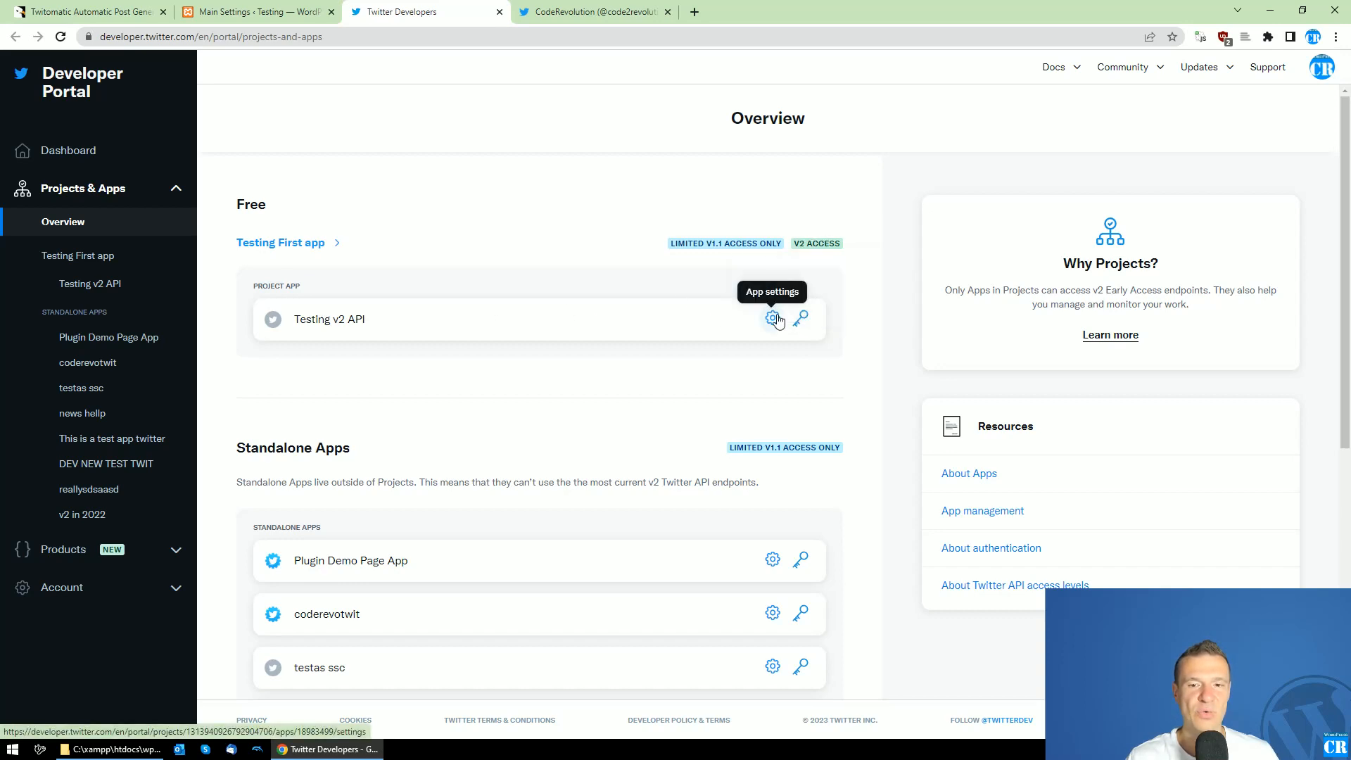
Open the keys and tokens of the Testing v2 API app and regenerate its Access Token and Secret
click(802, 320)
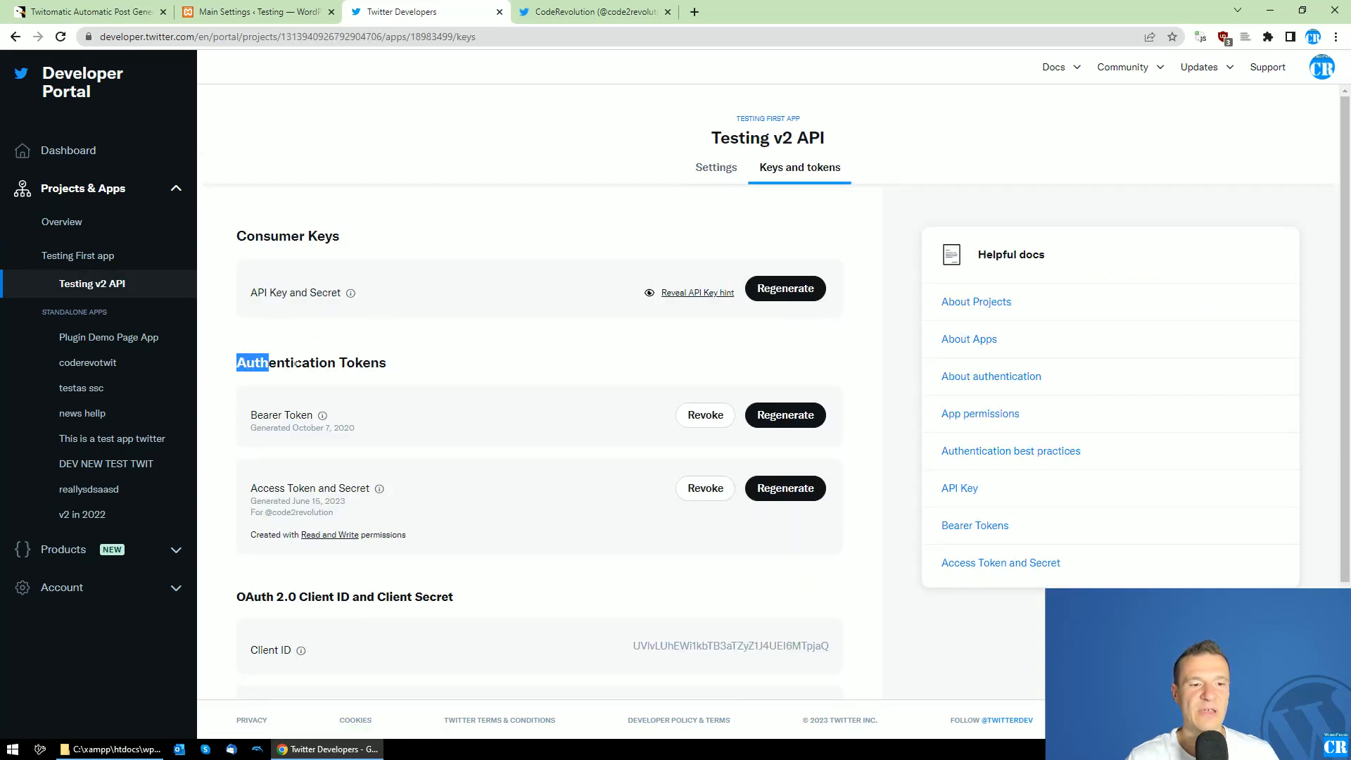
drag(296, 363, 389, 369)
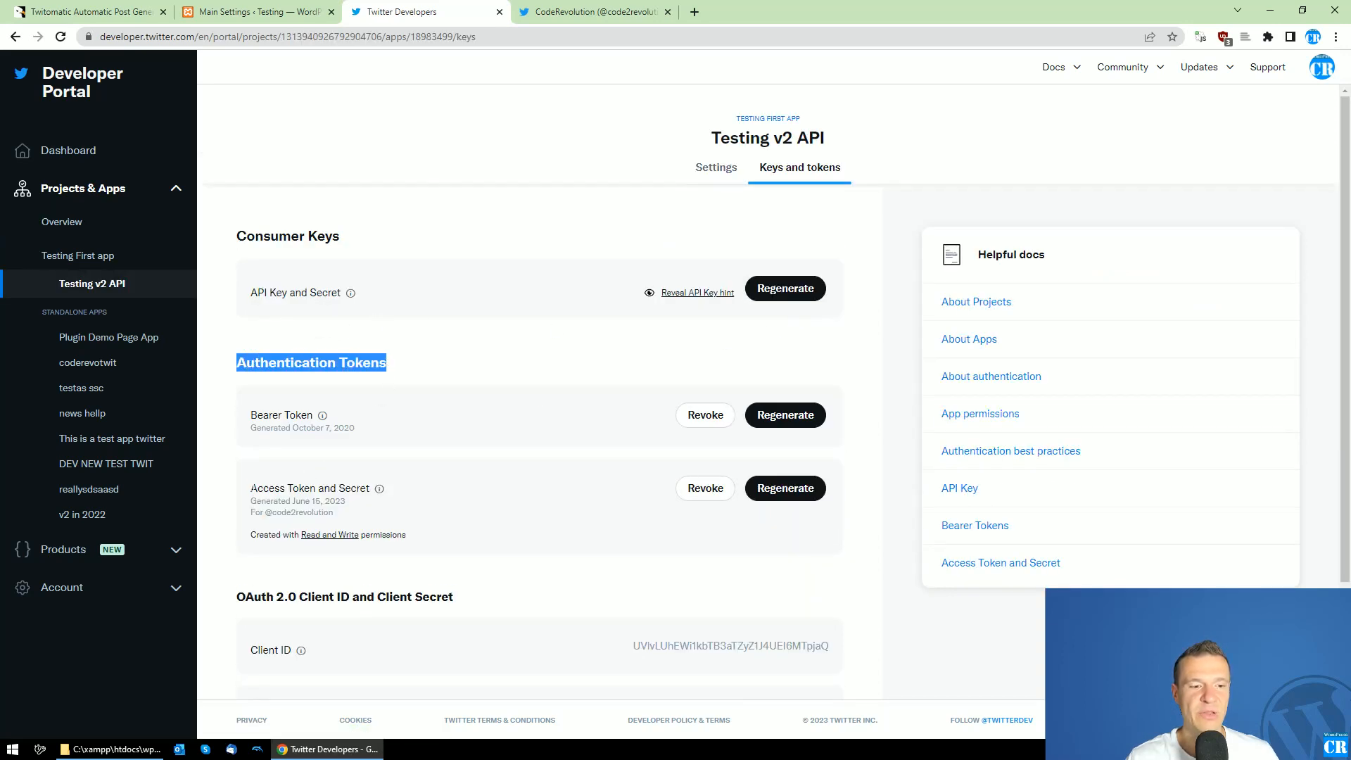
drag(251, 488, 372, 488)
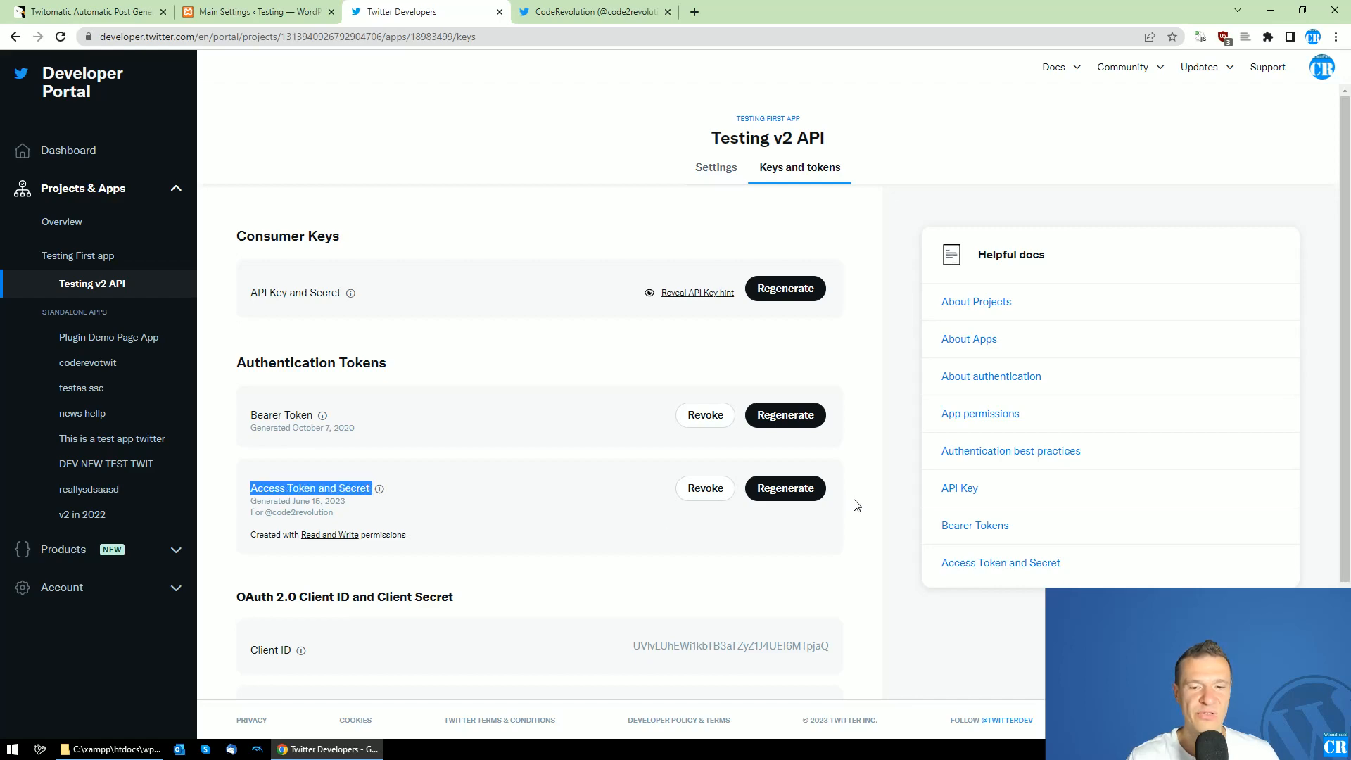
click(773, 491)
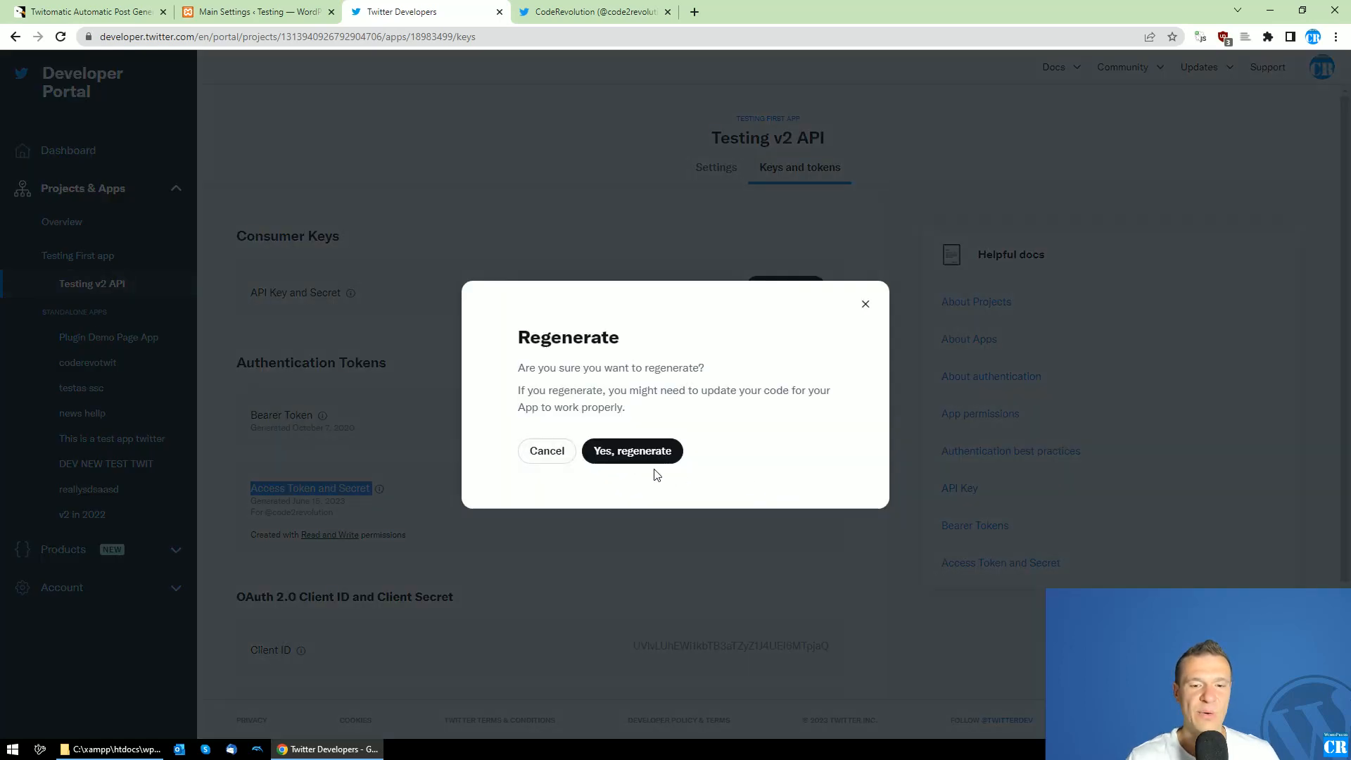
click(617, 463)
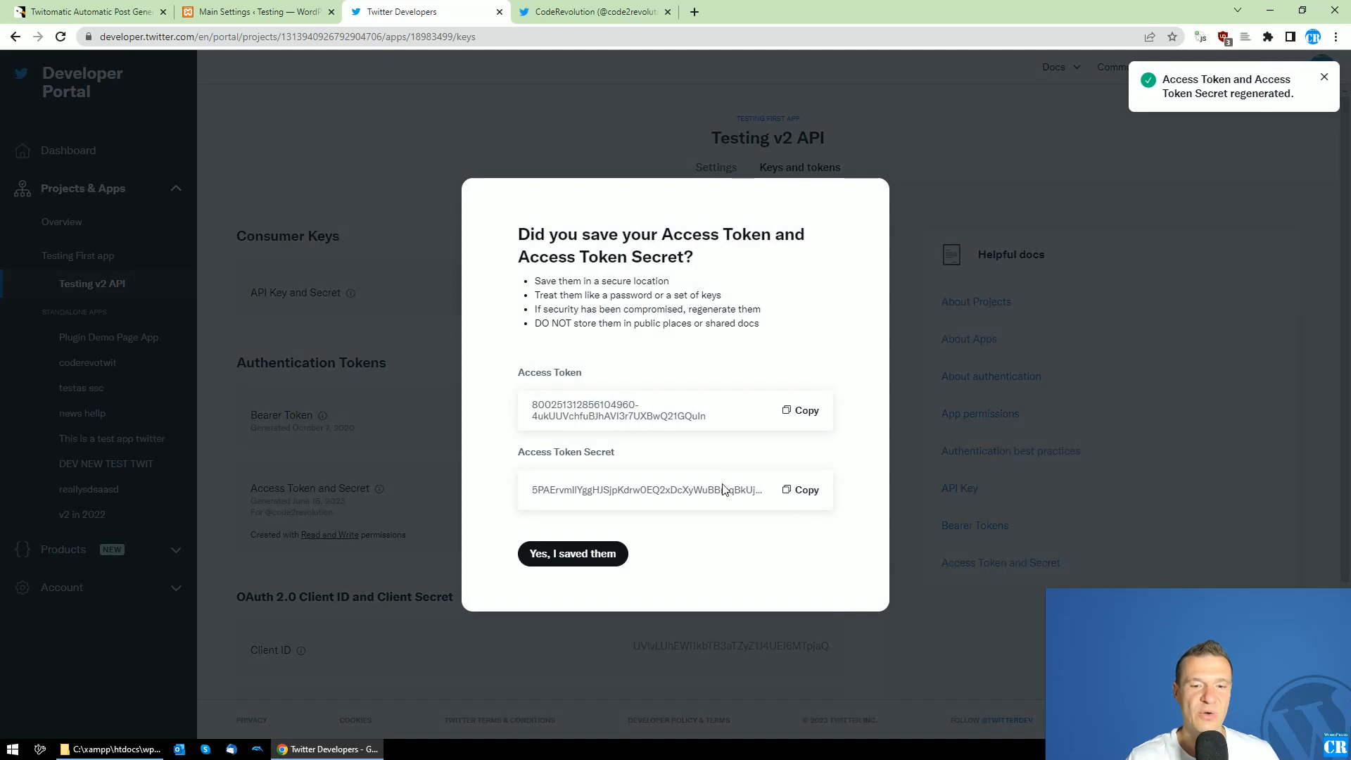
Copy the regenerated Access Token and paste it over the Twitter Access Token in the plugin's main settings
drag(519, 372, 536, 373)
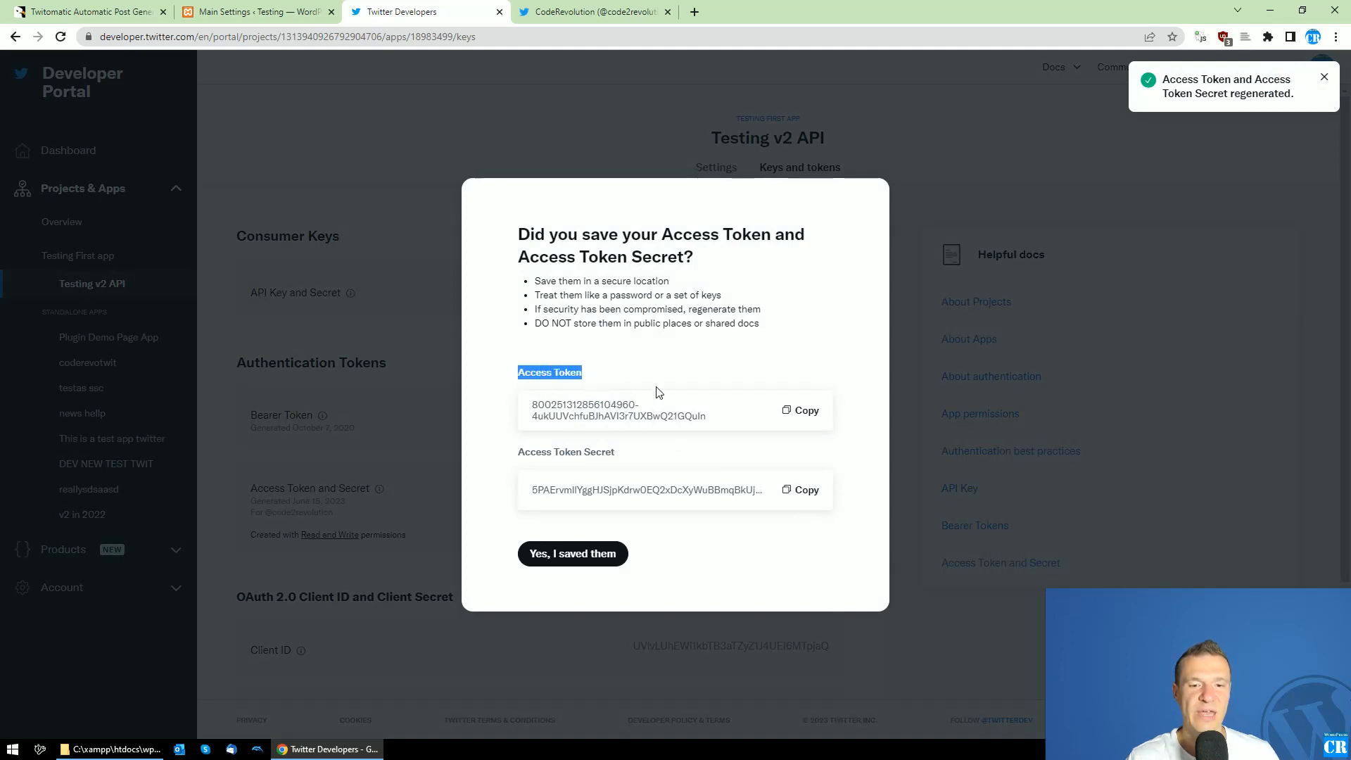
click(801, 410)
click(279, 7)
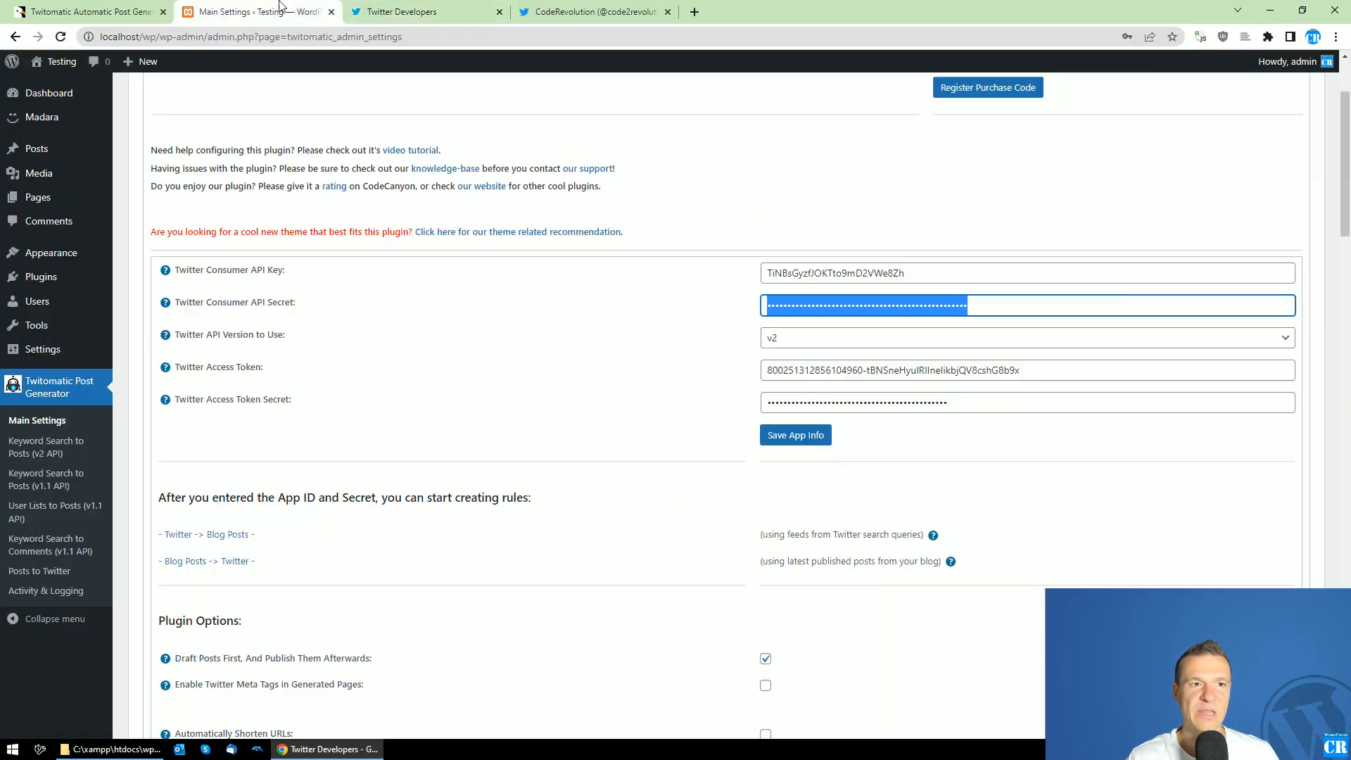
double_click(796, 369)
key(ctrl+a)
key(ctrl+v)
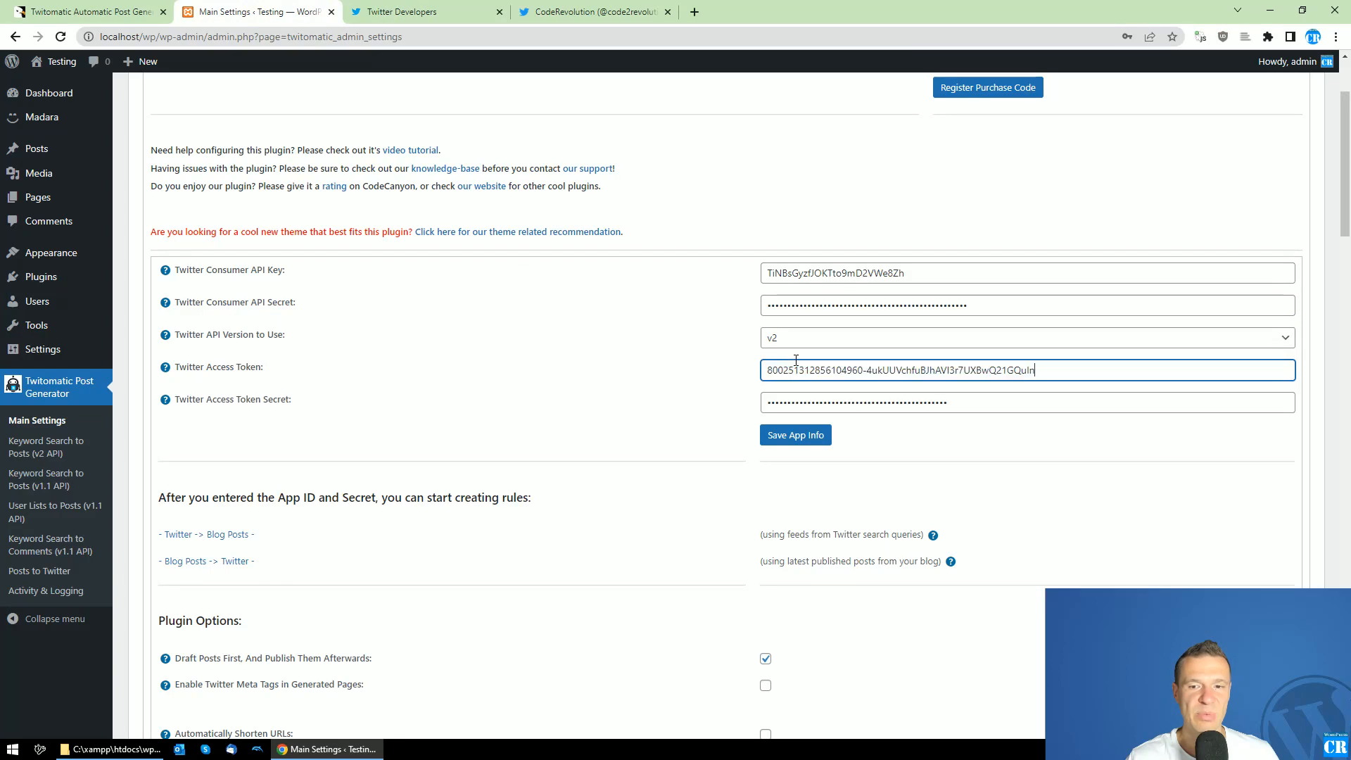
Copy the regenerated Access Token Secret into the plugin's Twitter Access Token Secret field and save the app info
click(401, 11)
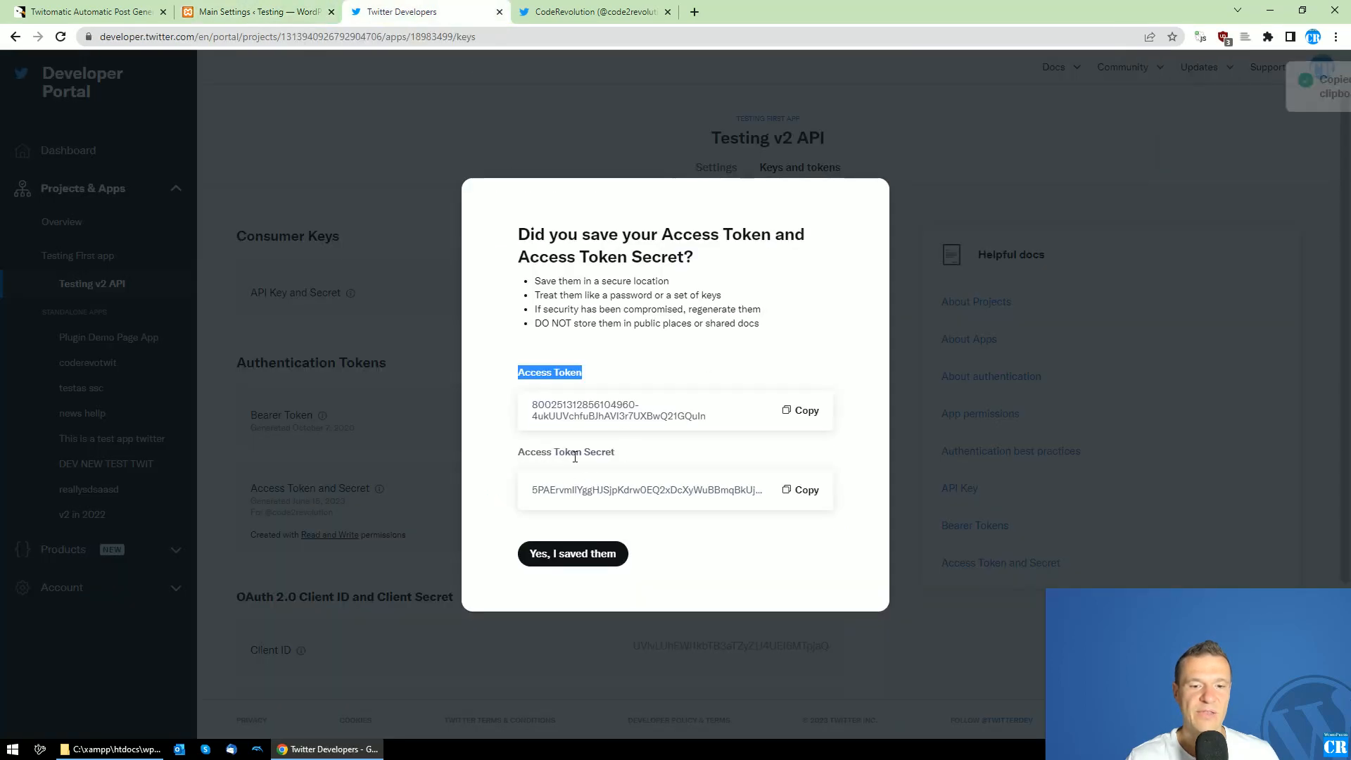
click(806, 491)
click(292, 6)
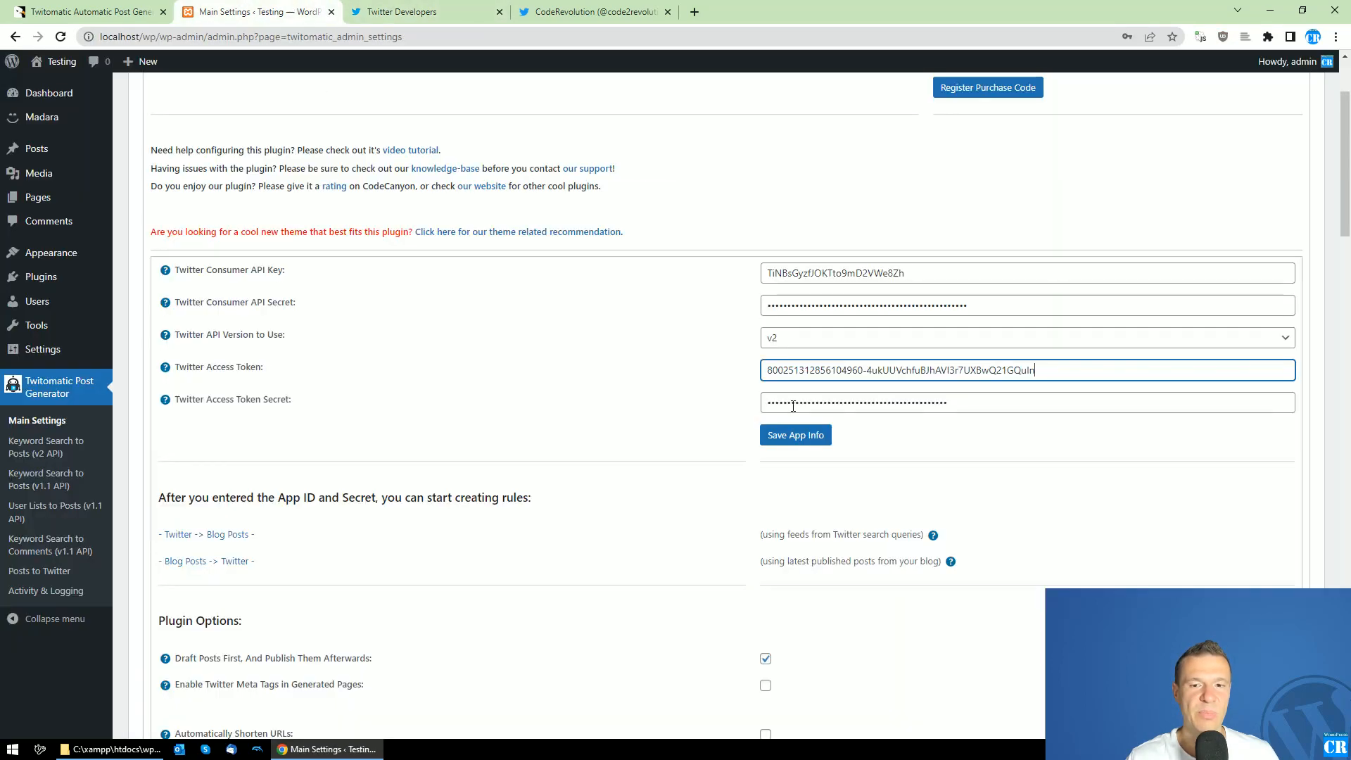
click(814, 401)
key(ctrl+a)
key(ctrl+v)
click(787, 440)
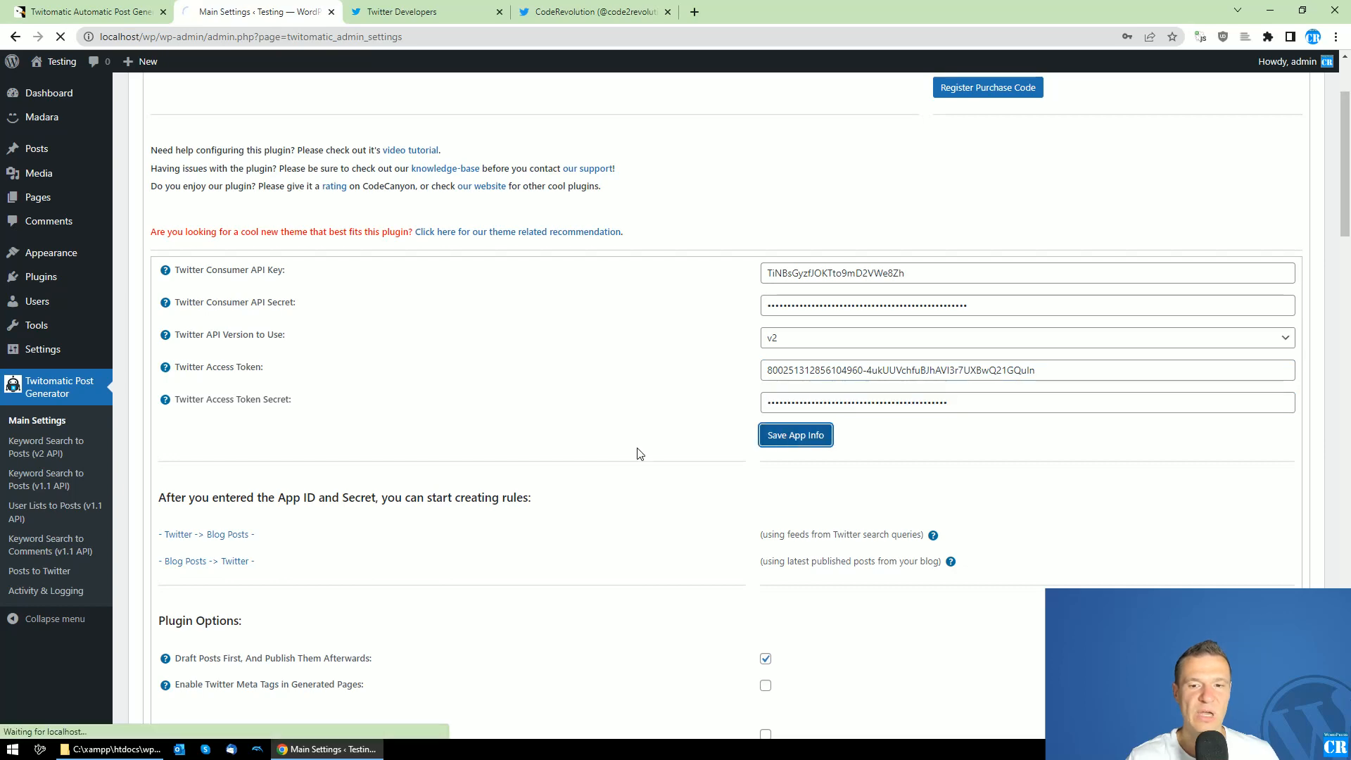
Open the plugin's Posts to Twitter settings, and open the post "31 Best WordPress Plugins in 2023 (Everything You Need)" for editing in a separate tab
scroll(281, 485, down, 2)
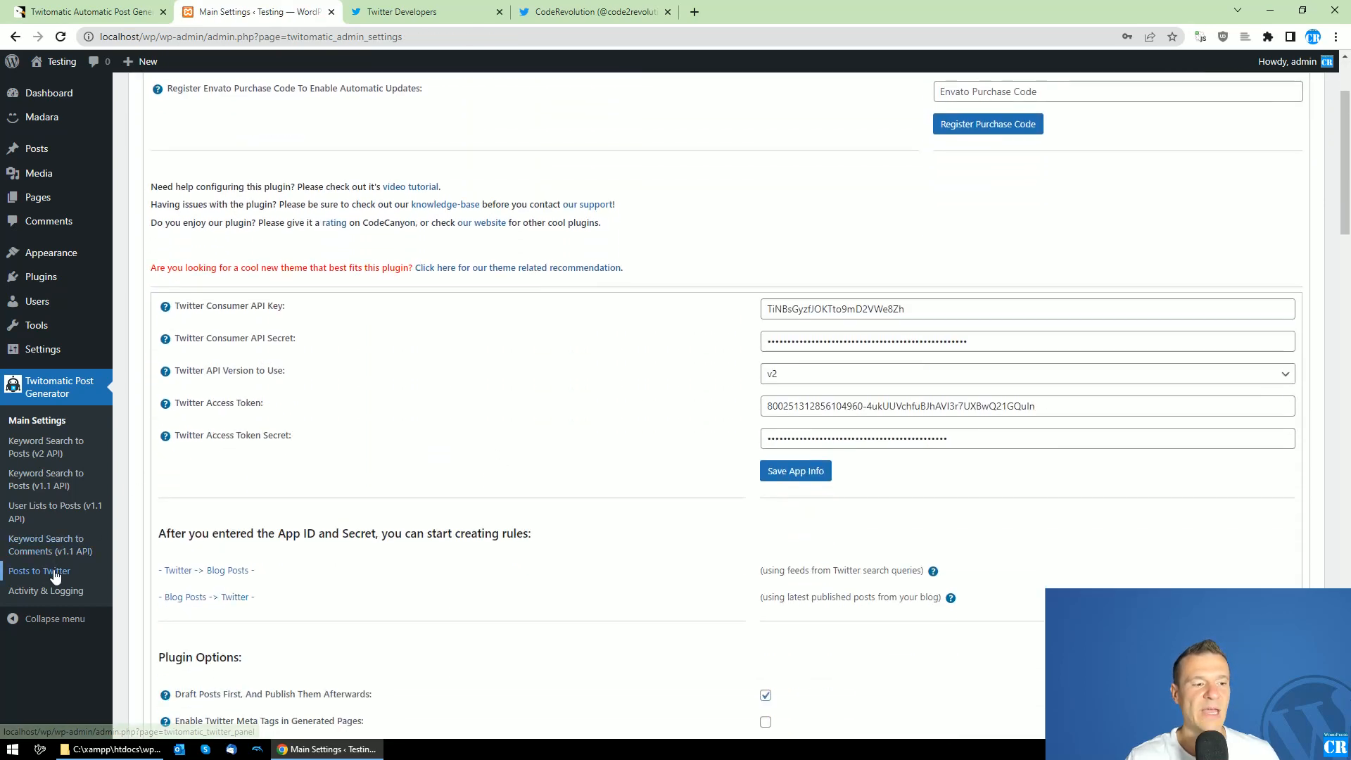
click(26, 571)
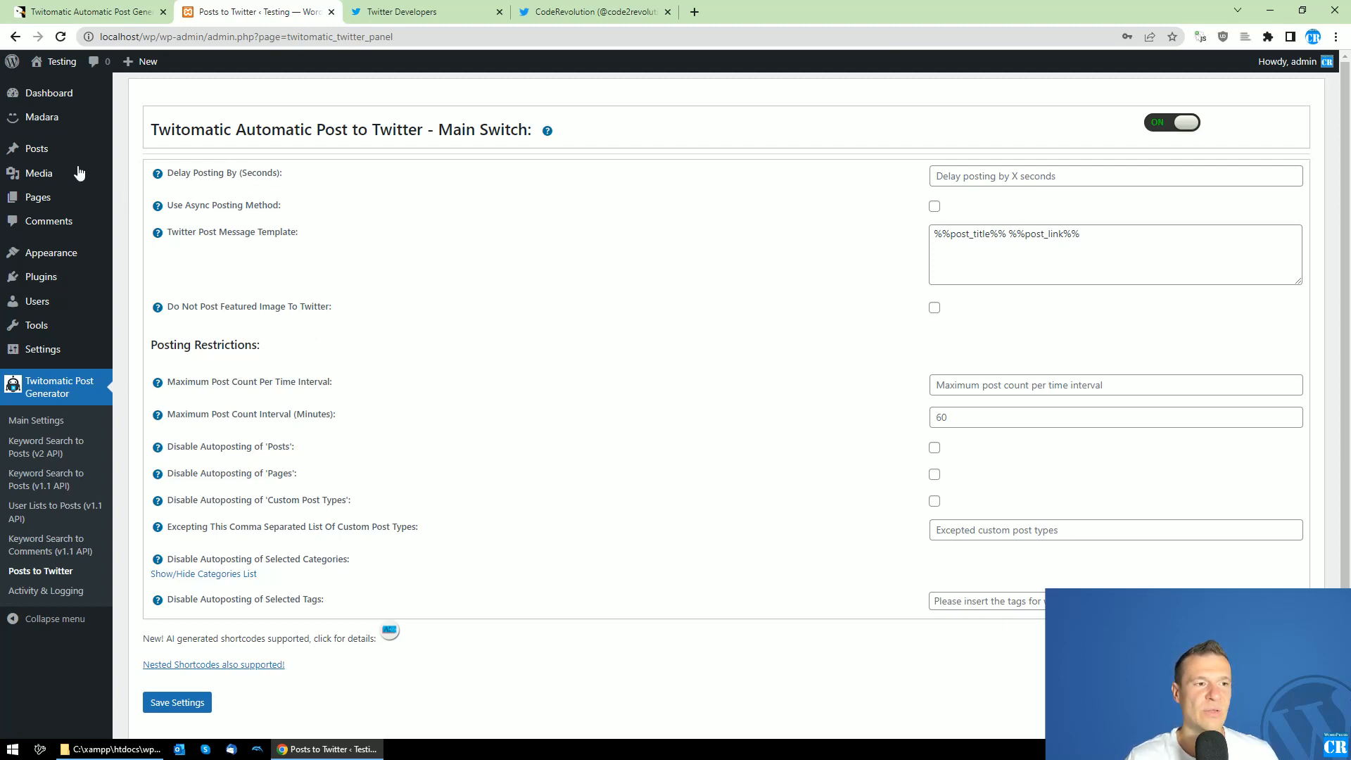
mouse_move(37, 149)
middle_click(137, 149)
click(563, 8)
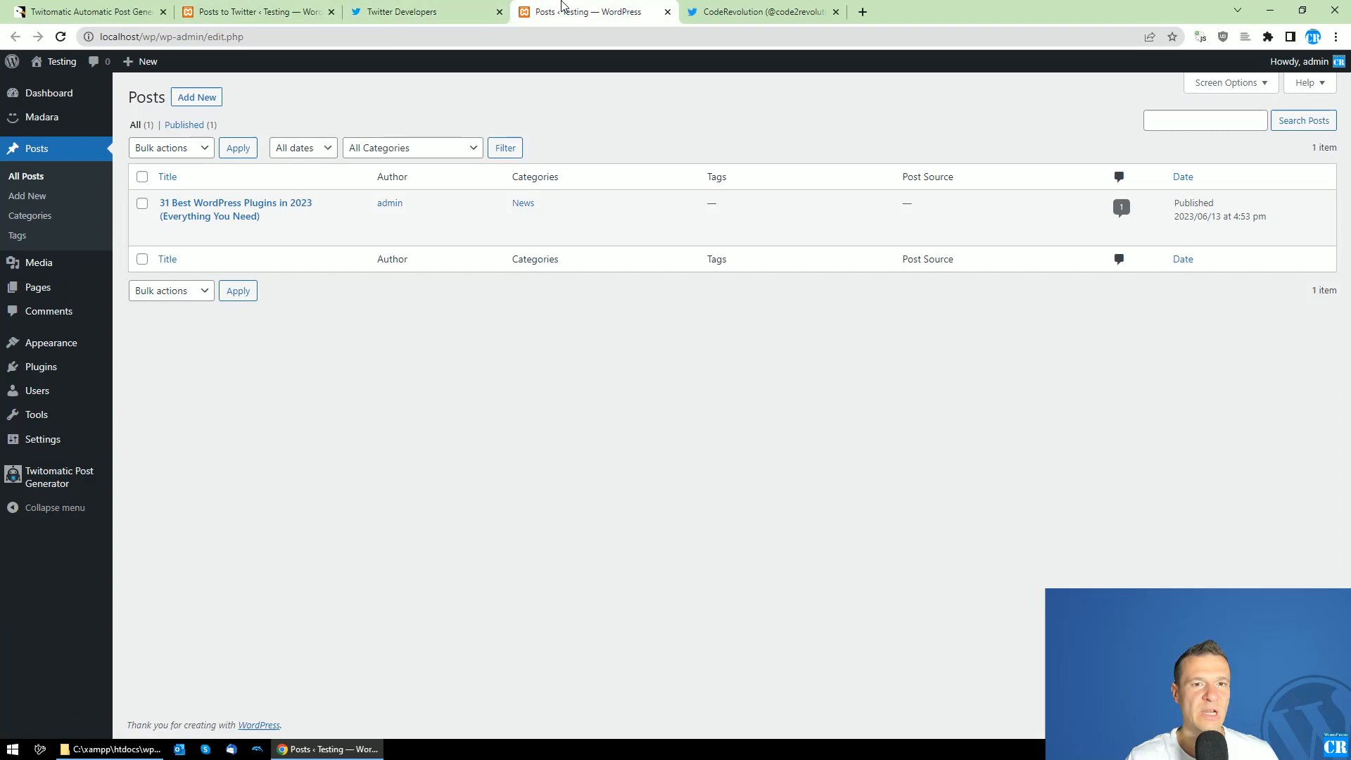
click(219, 215)
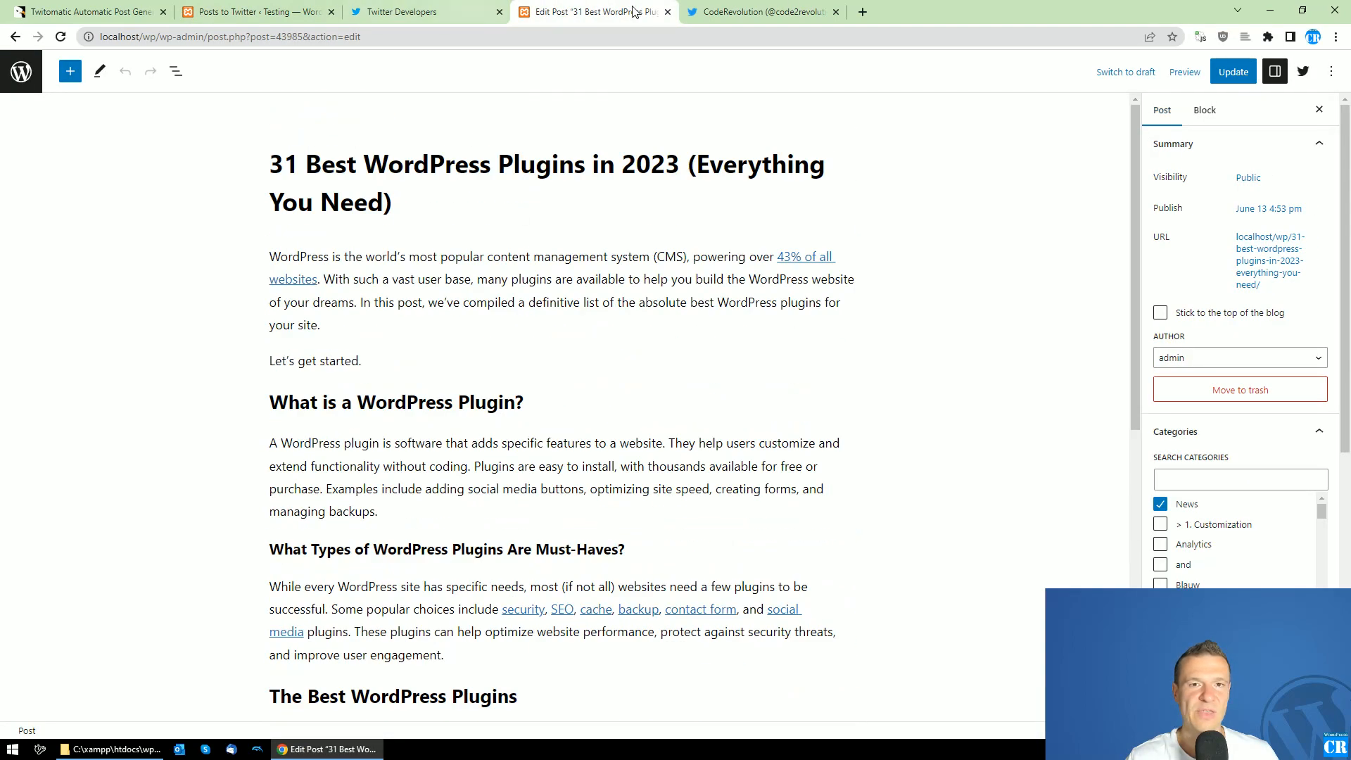
Reload the CodeRevolution Twitter profile, check its latest tweets, and return to the post editor
click(792, 10)
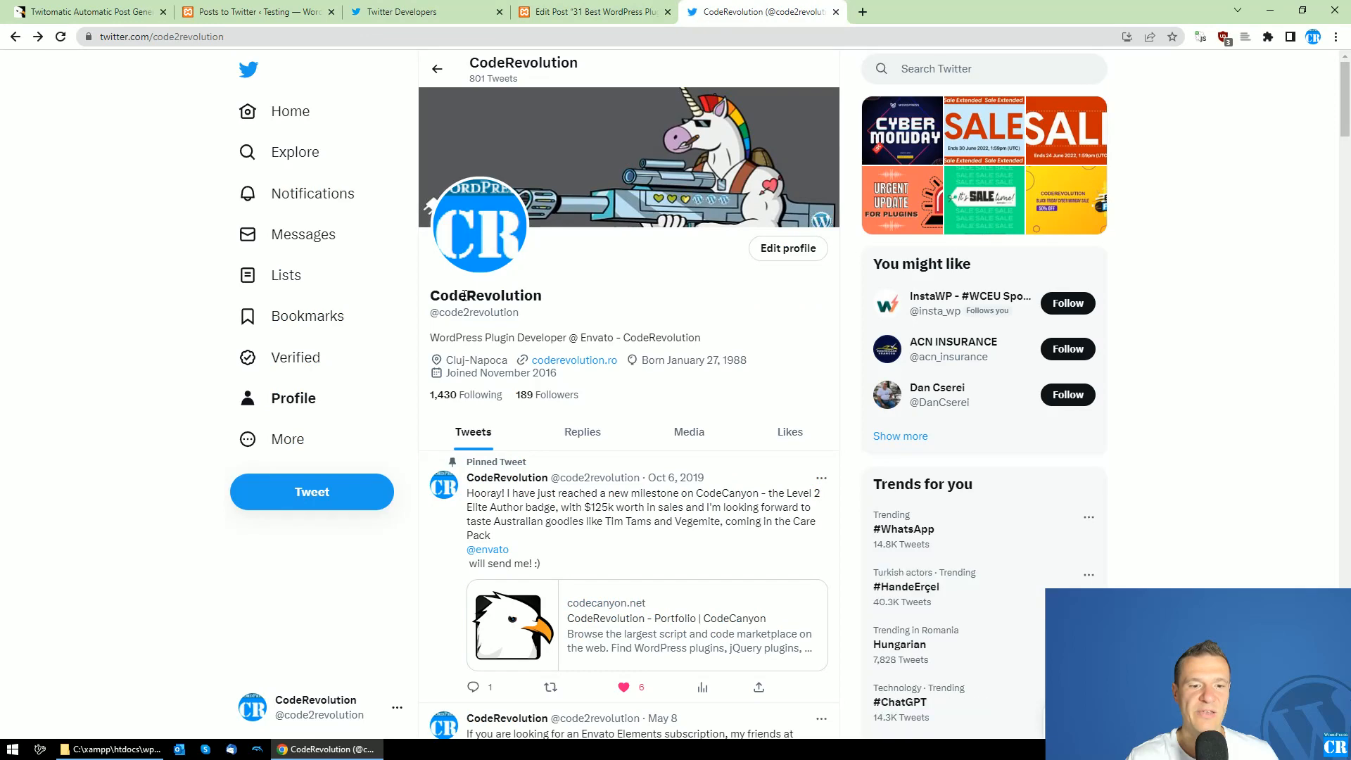
click(61, 37)
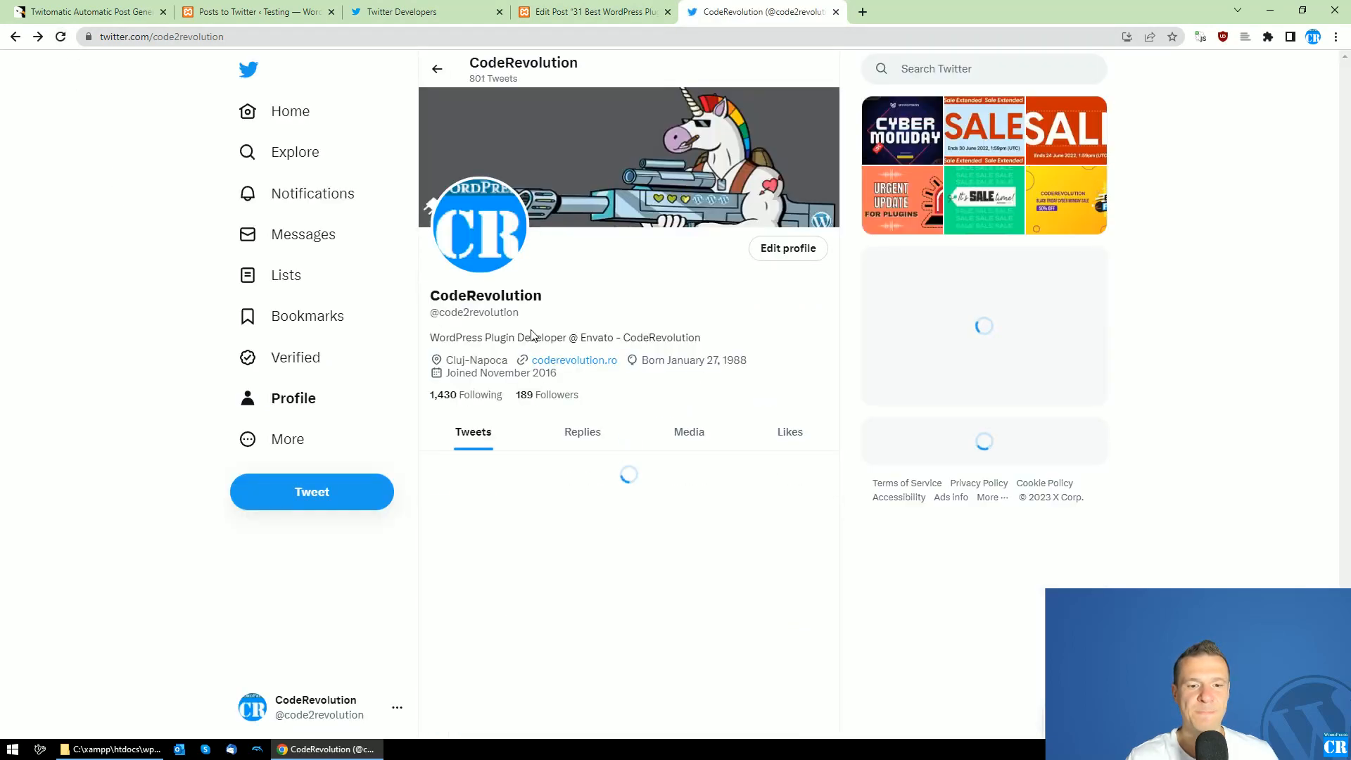
scroll(681, 441, down, 4)
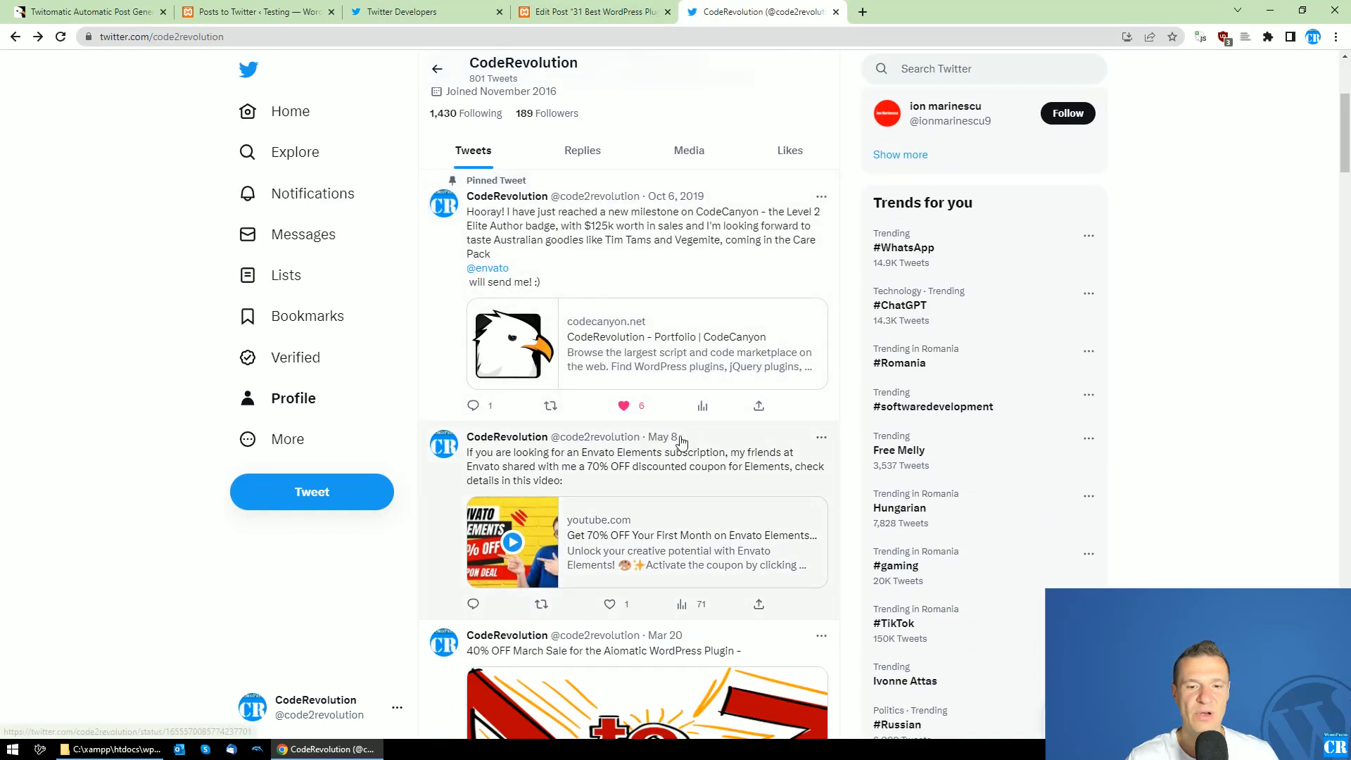
click(597, 11)
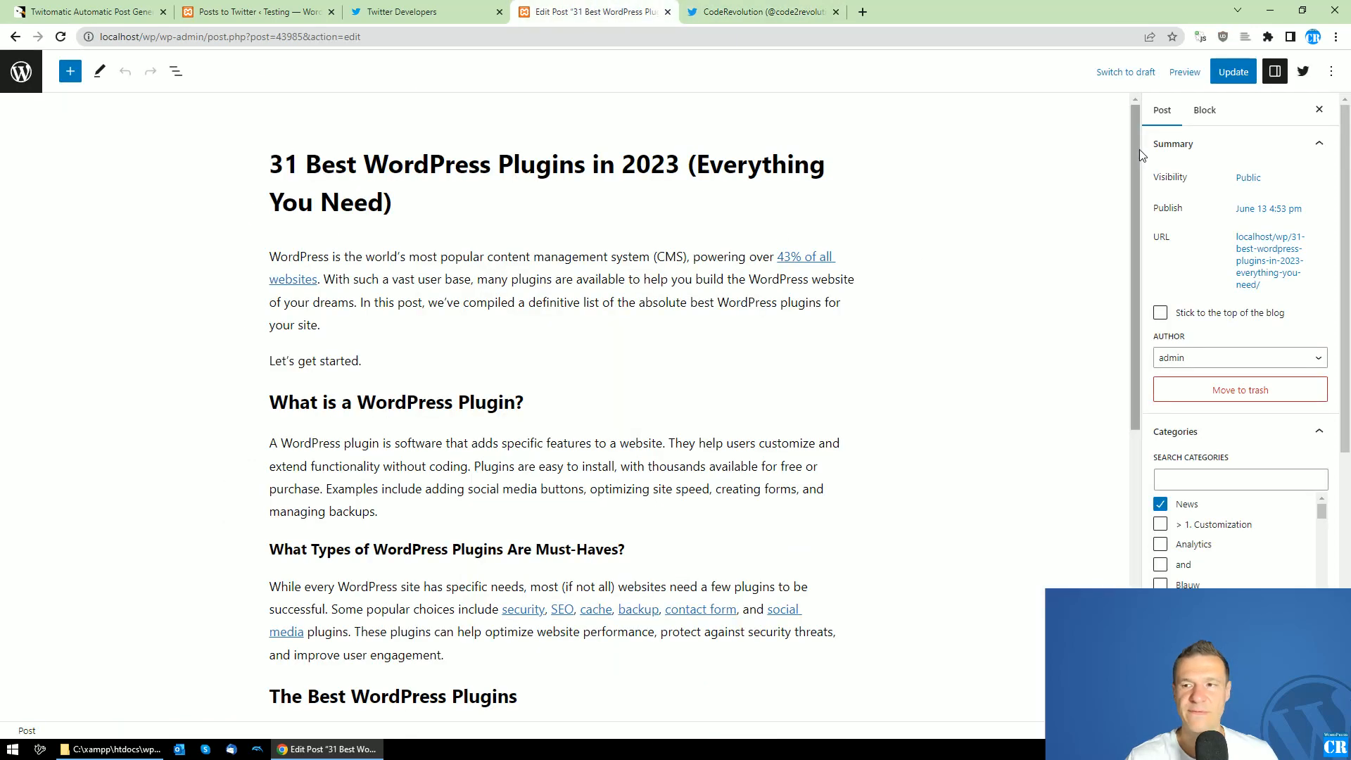
Publish the open blog post to Twitter using the Twitomatic Post Publisher in the post editor
click(1303, 71)
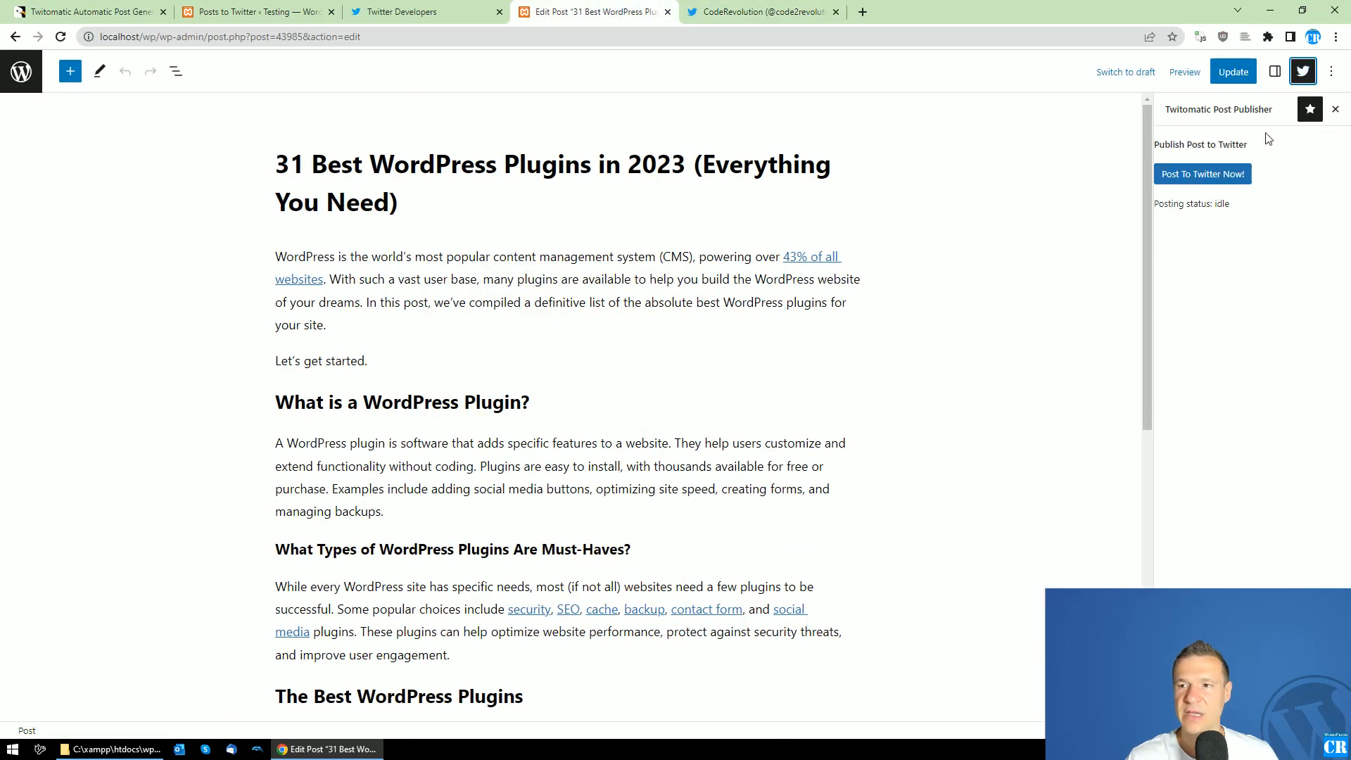
click(1189, 180)
click(744, 117)
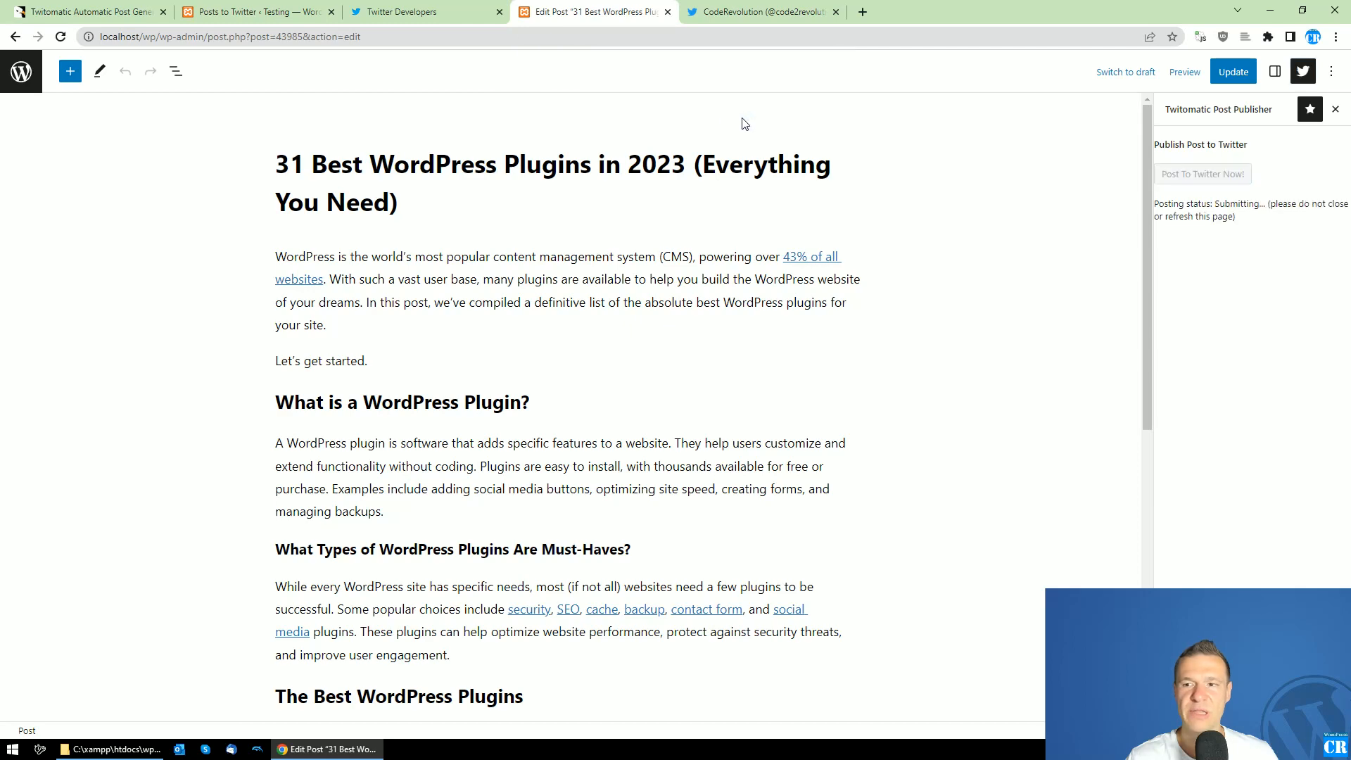
Reload the CodeRevolution Twitter profile and examine the title, link and image of the newly published tweet
click(792, 7)
click(60, 36)
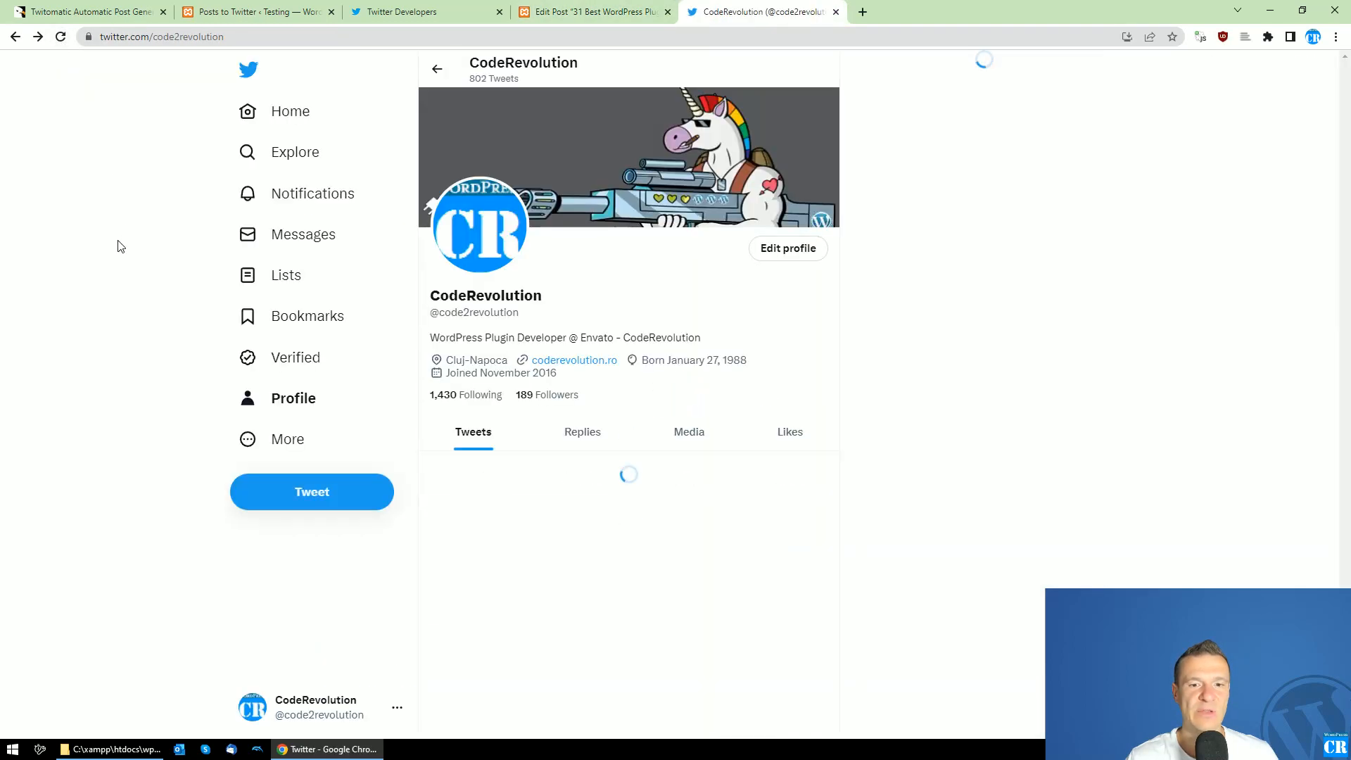
scroll(140, 260, down, 4)
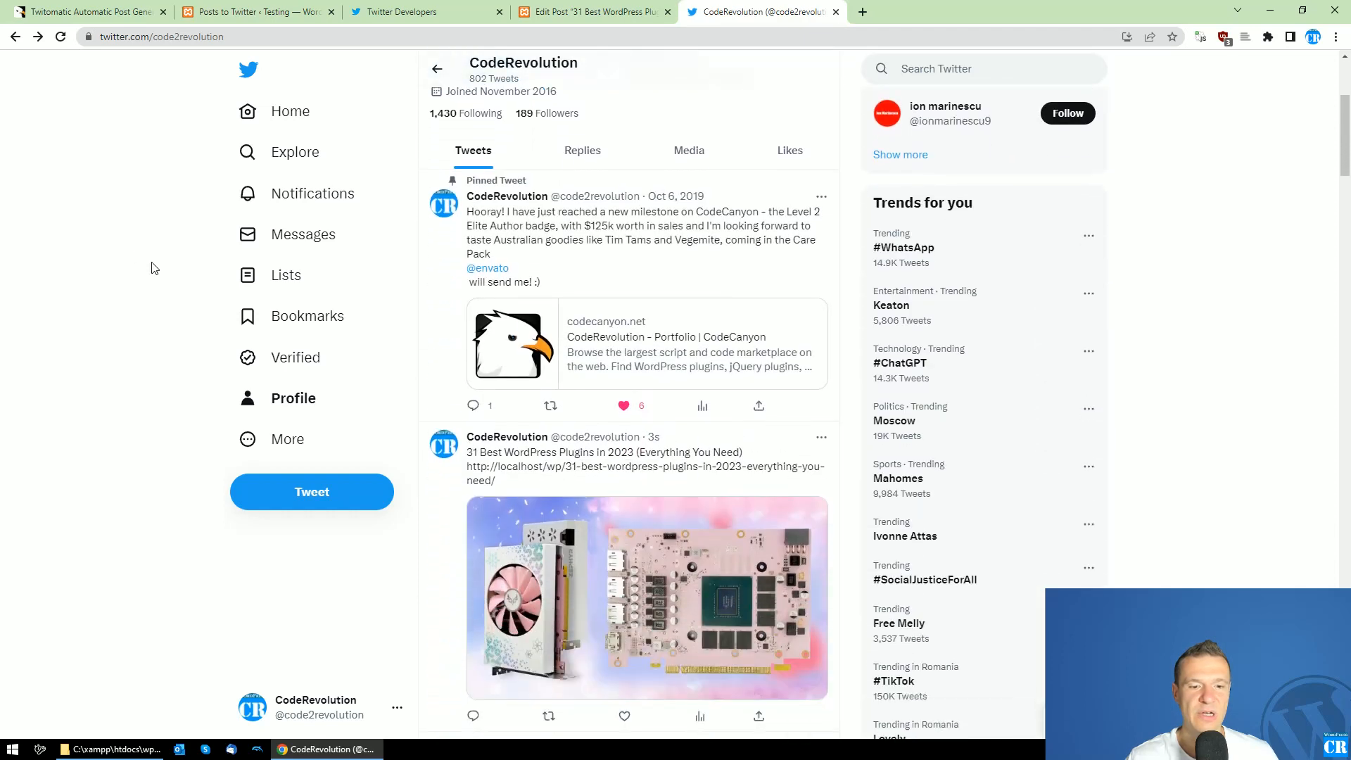
scroll(153, 268, down, 3)
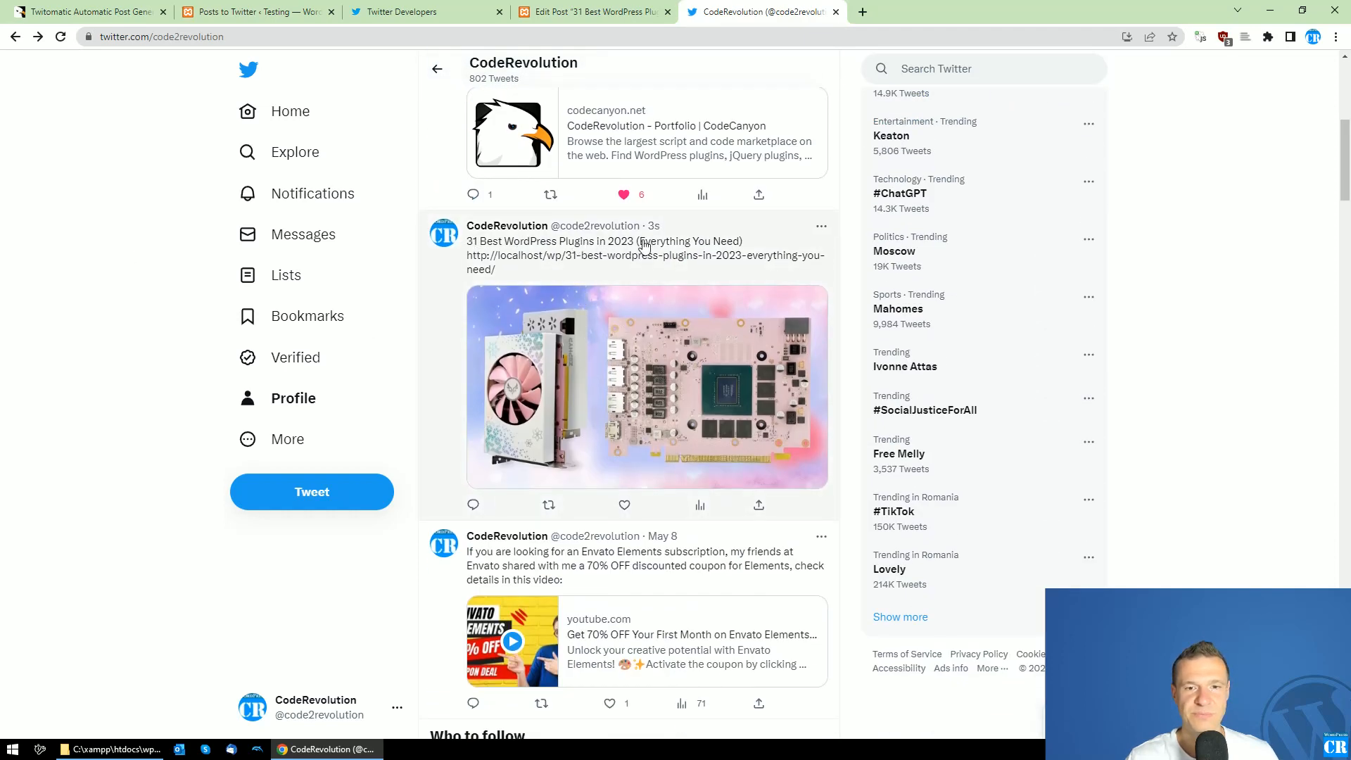
mouse_move(487, 257)
mouse_down()
mouse_move(666, 261)
mouse_move(498, 271)
mouse_up()
Compare the post's title and featured image in the editor with the tweet on the CodeRevolution profile
click(563, 12)
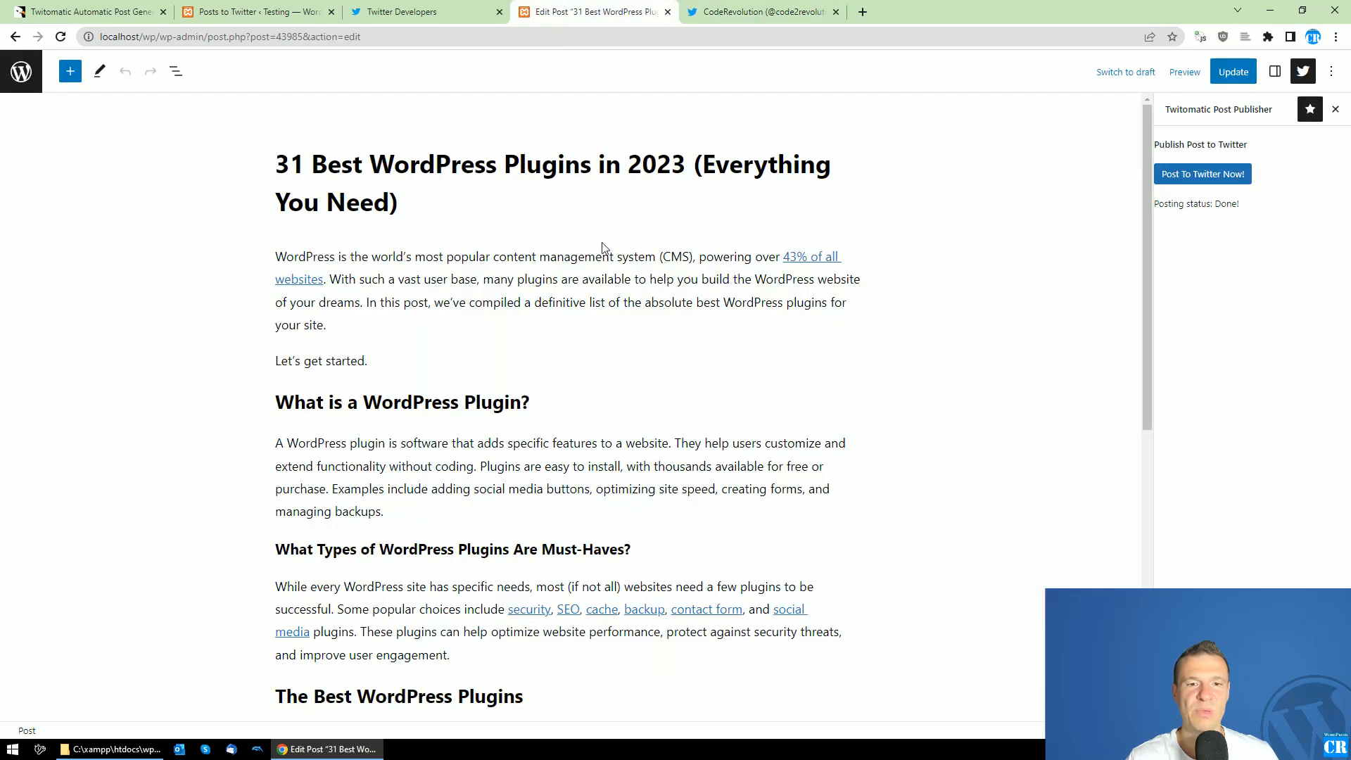
click(1274, 72)
scroll(1220, 310, down, 6)
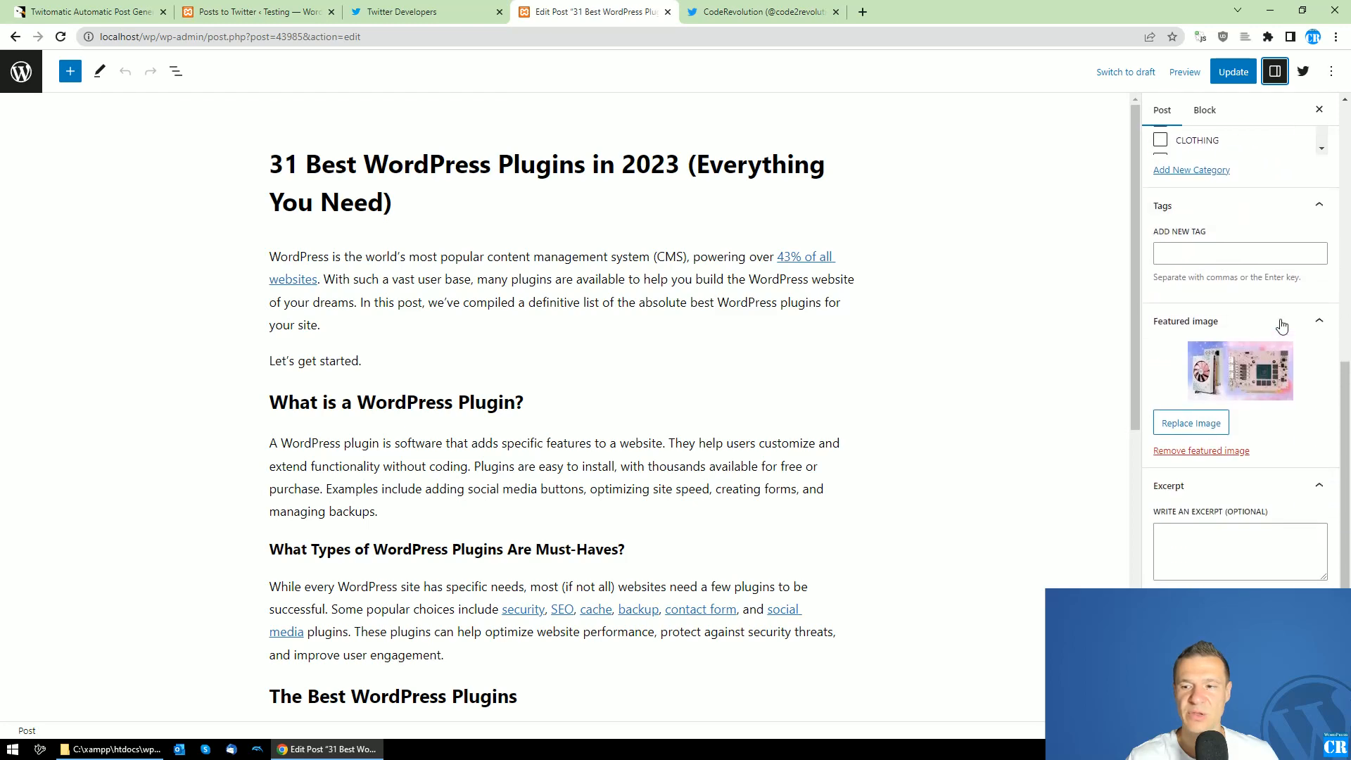
drag(270, 159, 425, 214)
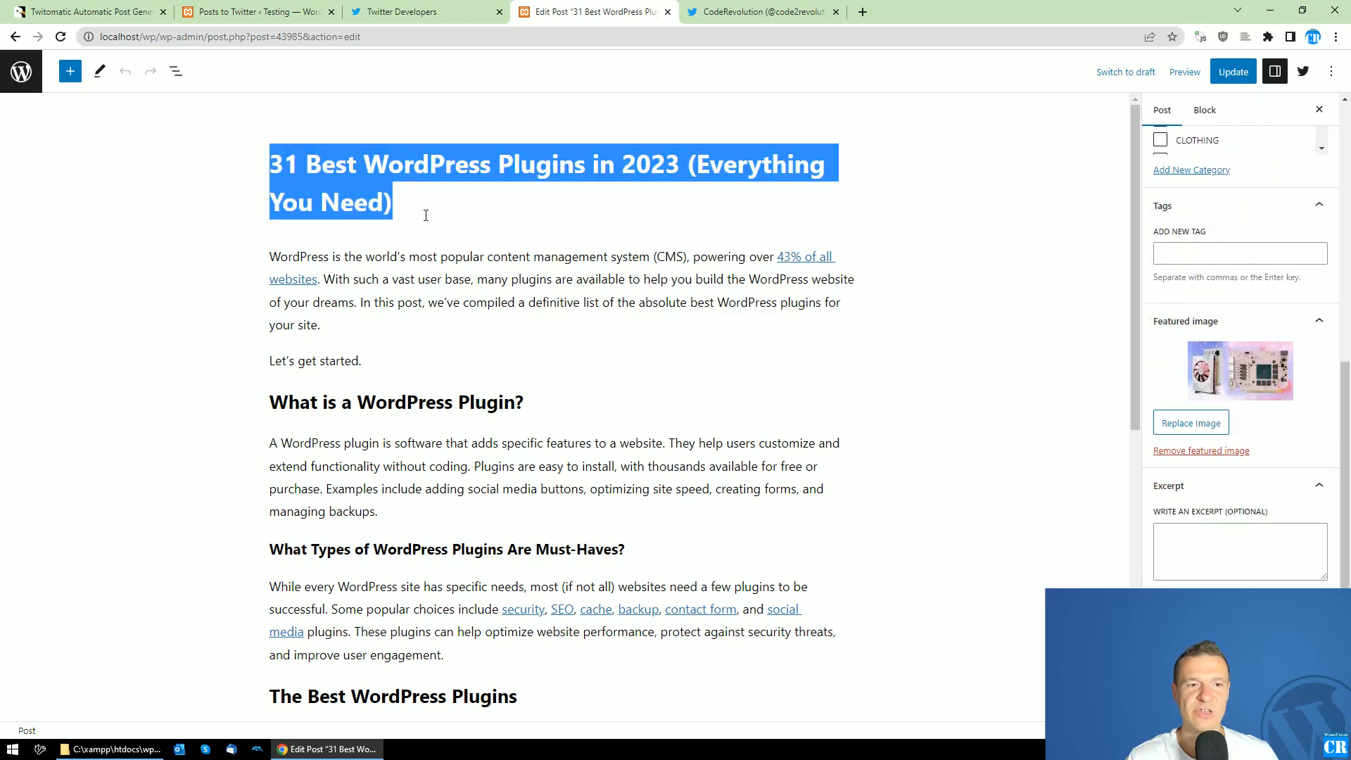
click(764, 11)
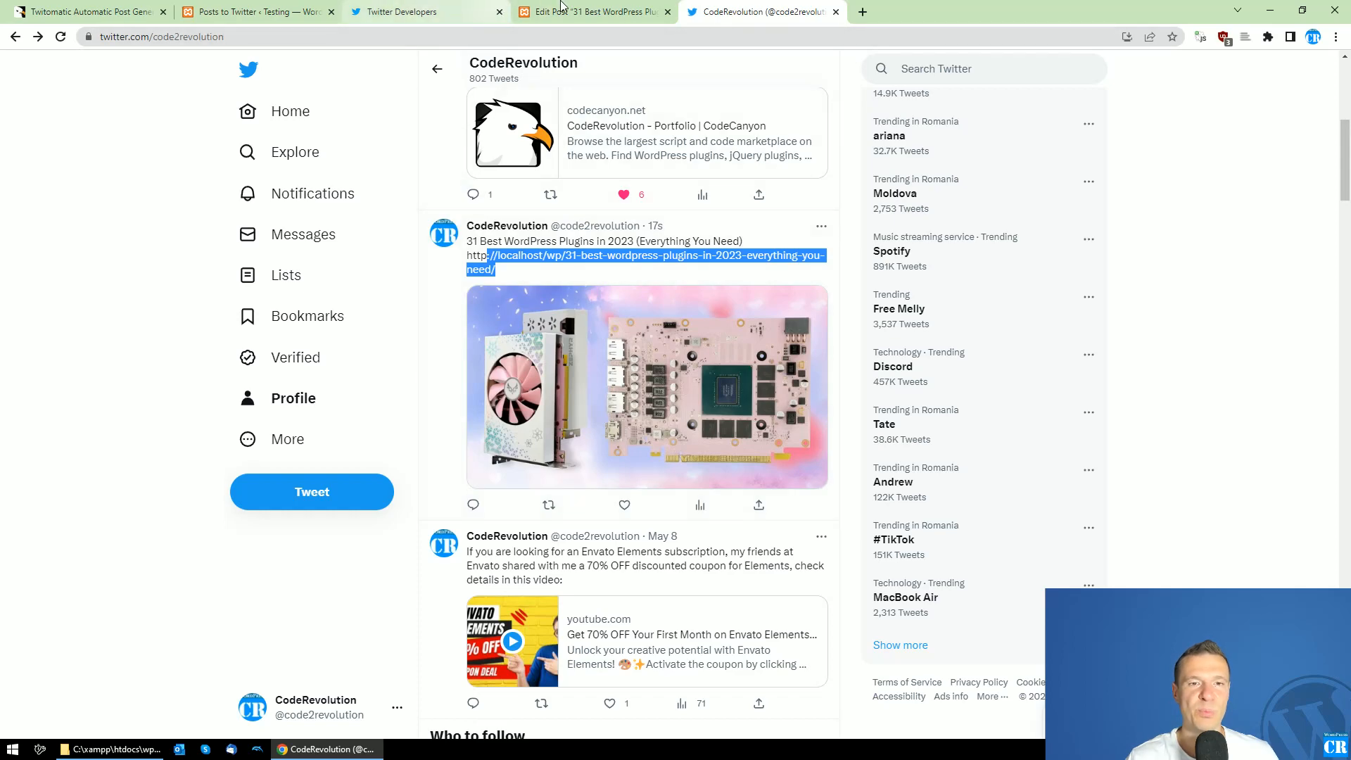
click(569, 11)
Review the Twitter Post Message Template in the Posts to Twitter settings and read the help on its available shortcodes
click(287, 8)
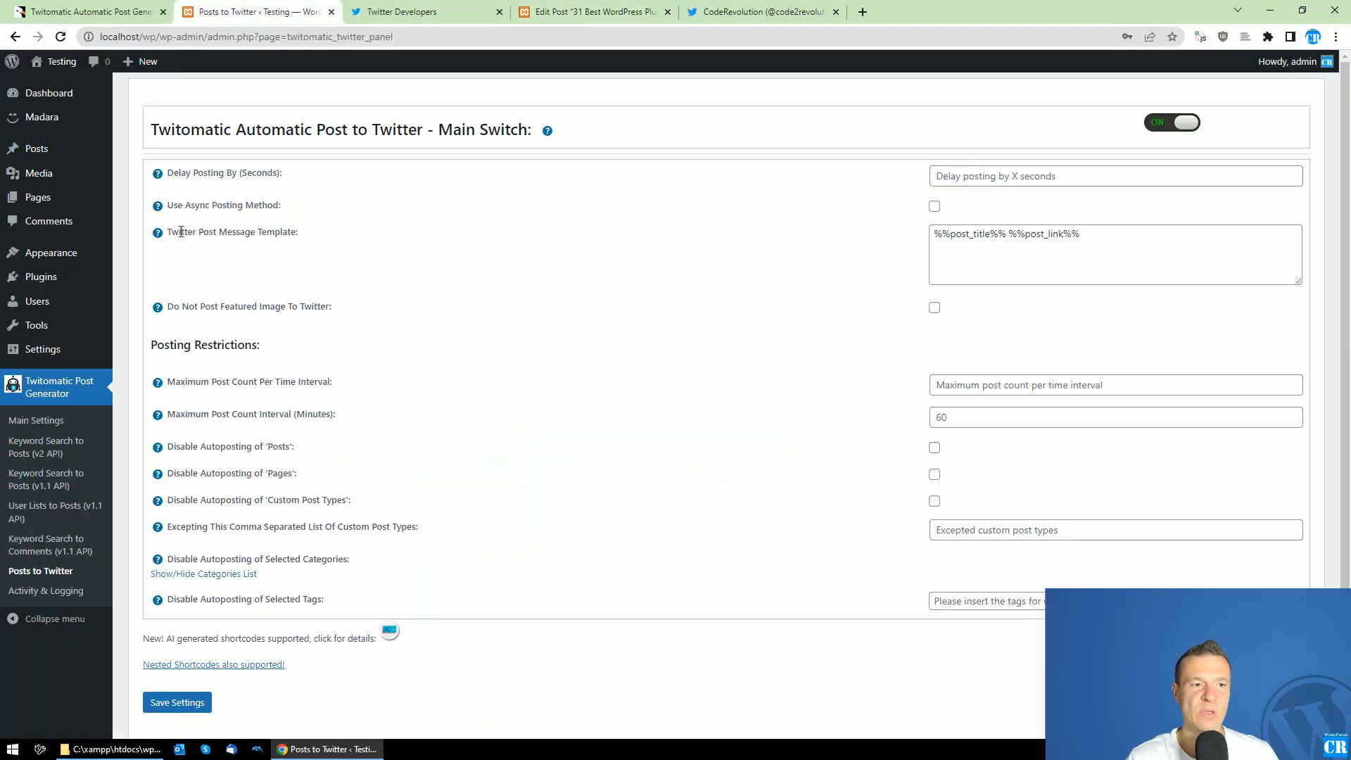
drag(181, 233, 299, 233)
double_click(1045, 236)
click(1016, 237)
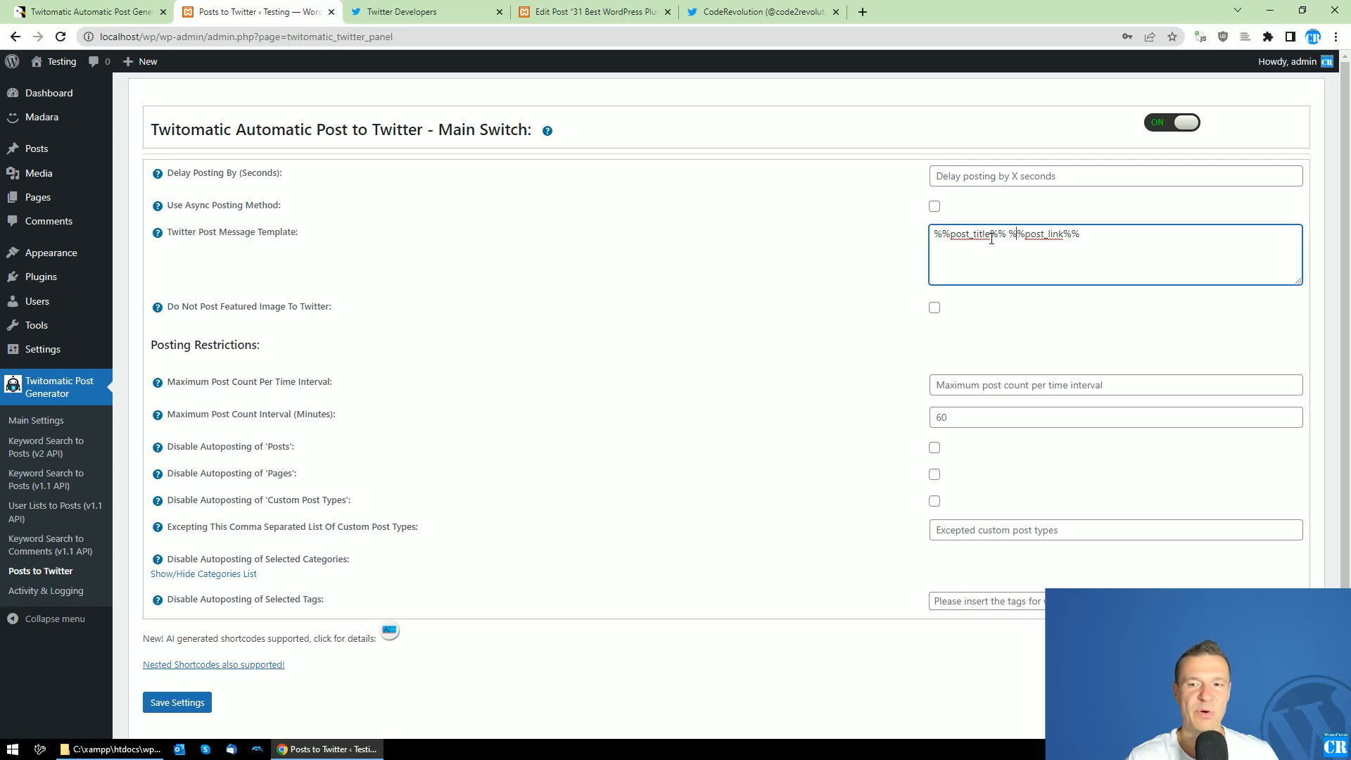
triple_click(968, 236)
click(202, 233)
mouse_move(154, 236)
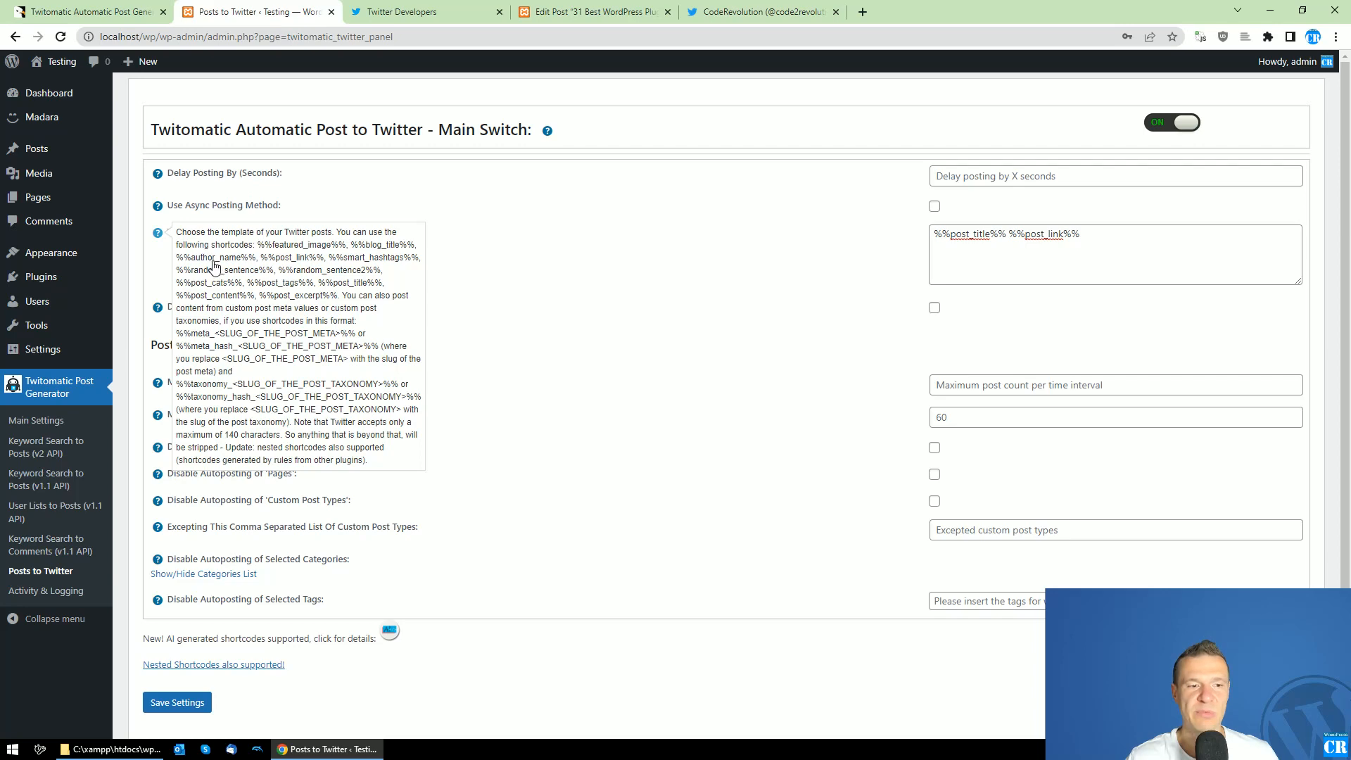
drag(256, 249, 336, 399)
click(335, 400)
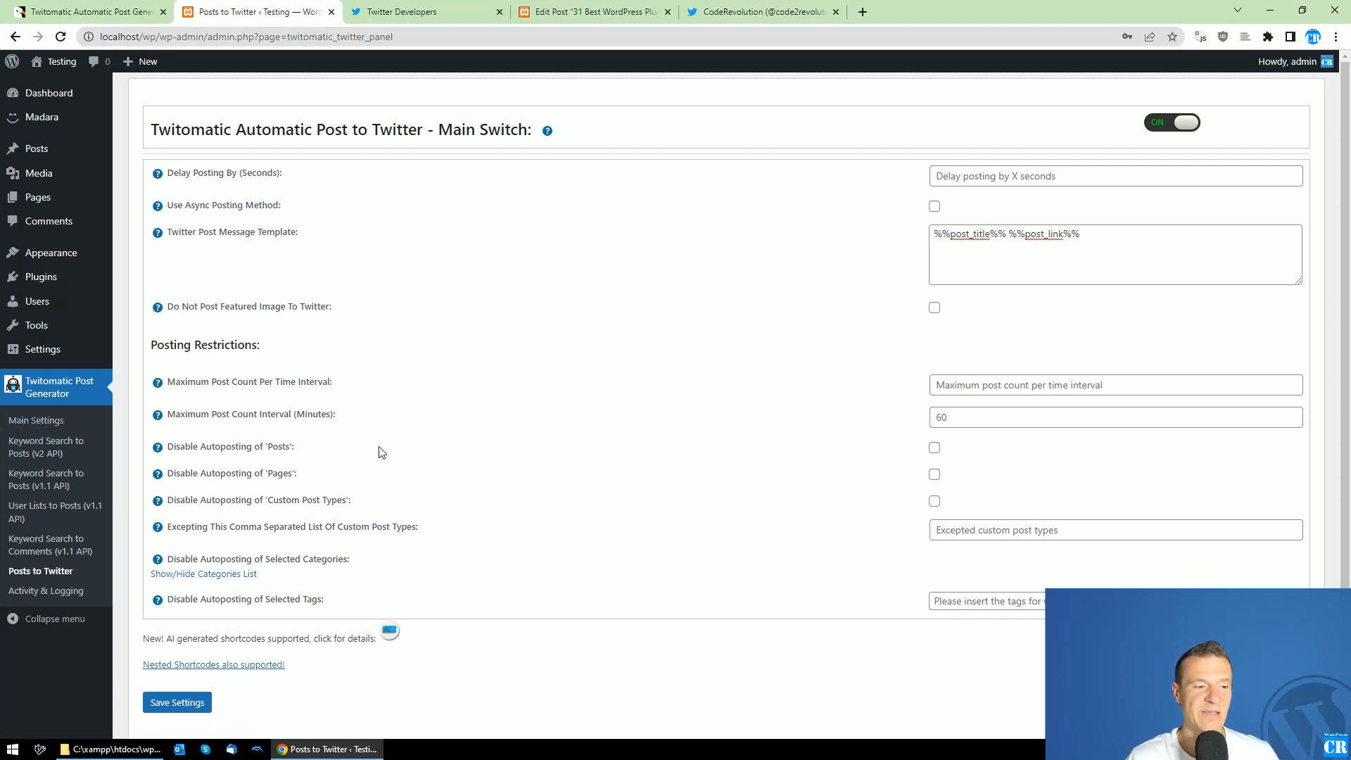
Confirm in the Twitter Developer Portal that the access tokens were saved, and open the Testing v2 API app's settings
click(693, 10)
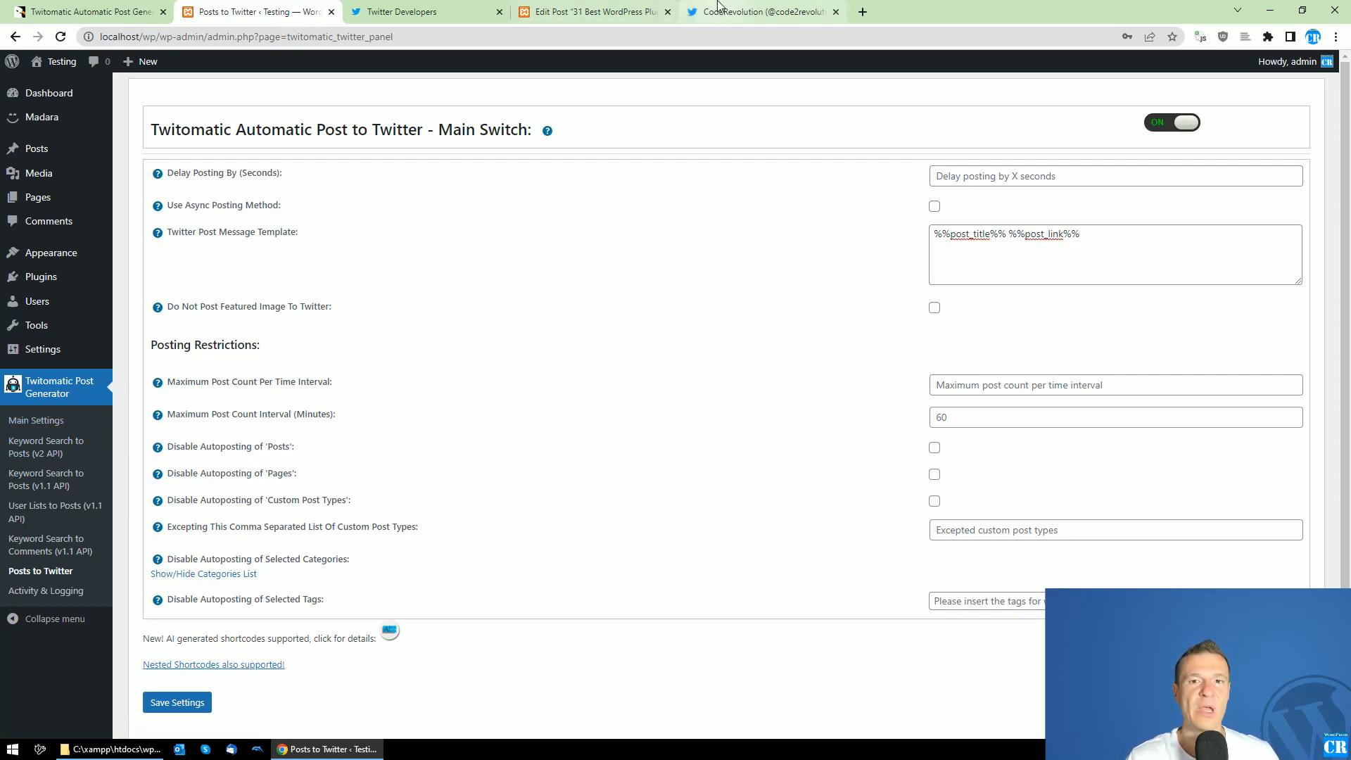
click(402, 6)
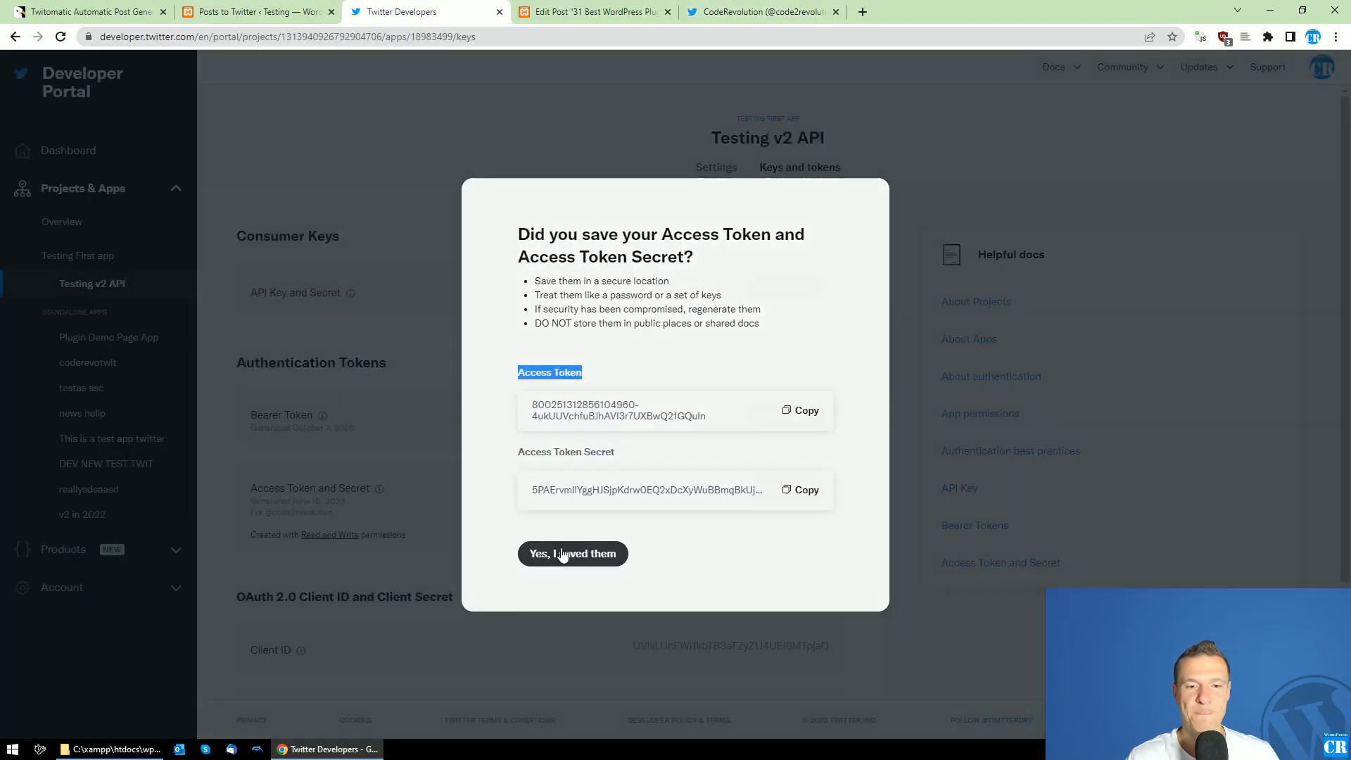
click(562, 554)
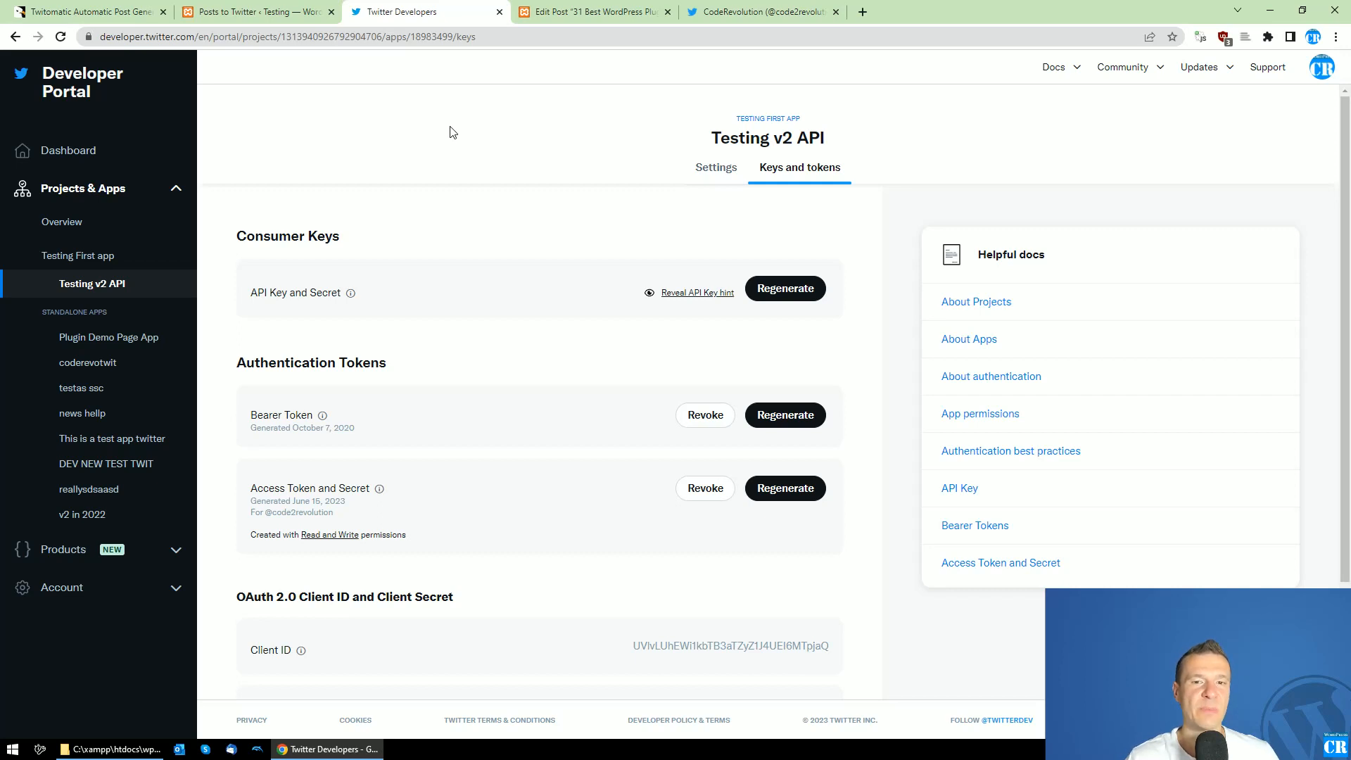
click(718, 169)
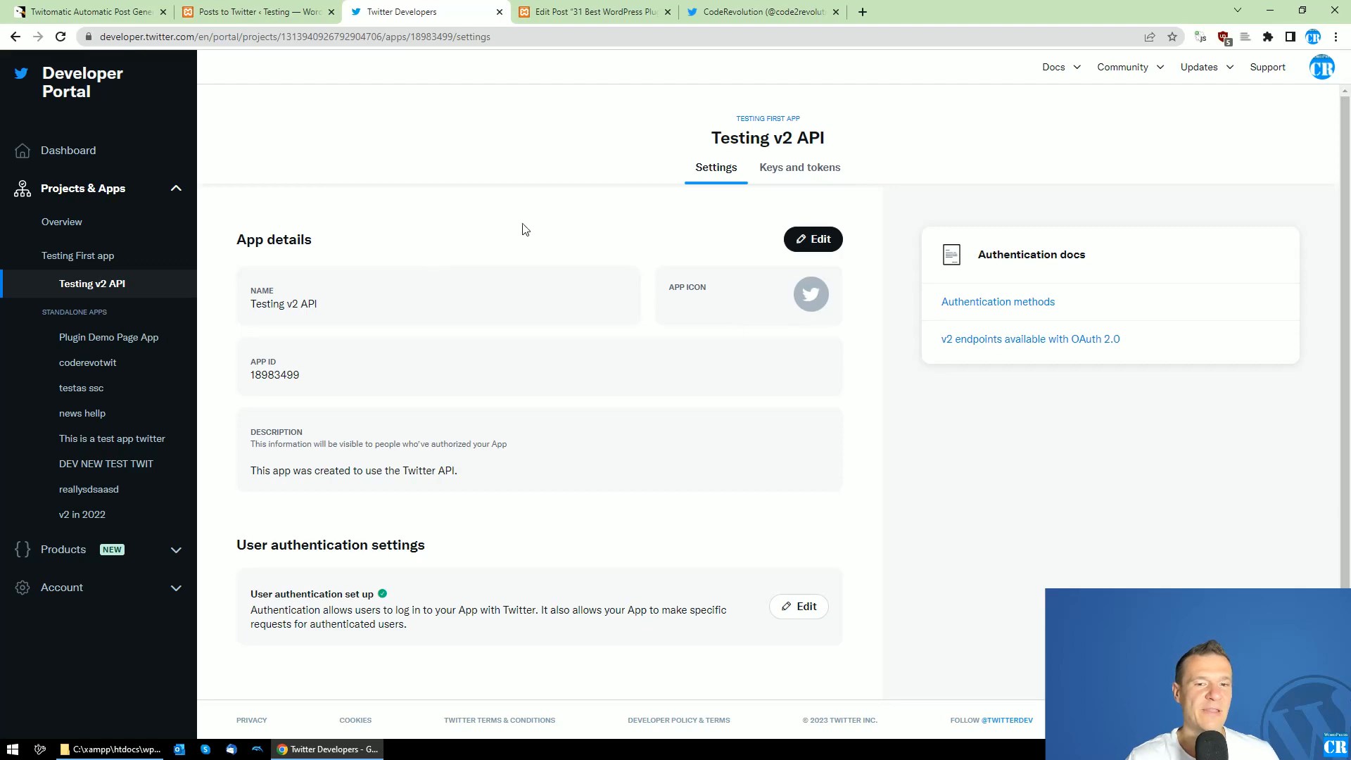
Delete the "31 Best WordPress Plugins in 2023 (Everything You Need)" tweet from the CodeRevolution profile
click(584, 12)
click(707, 12)
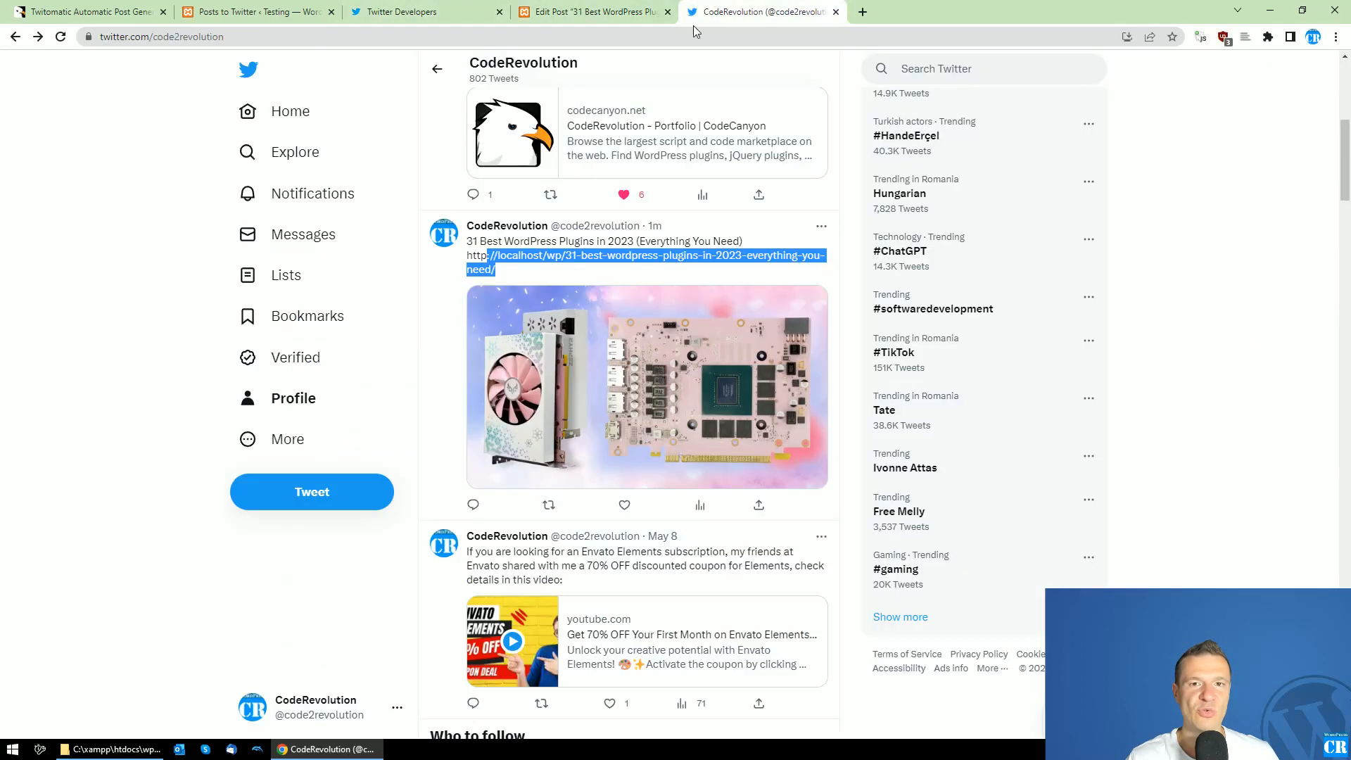
click(821, 226)
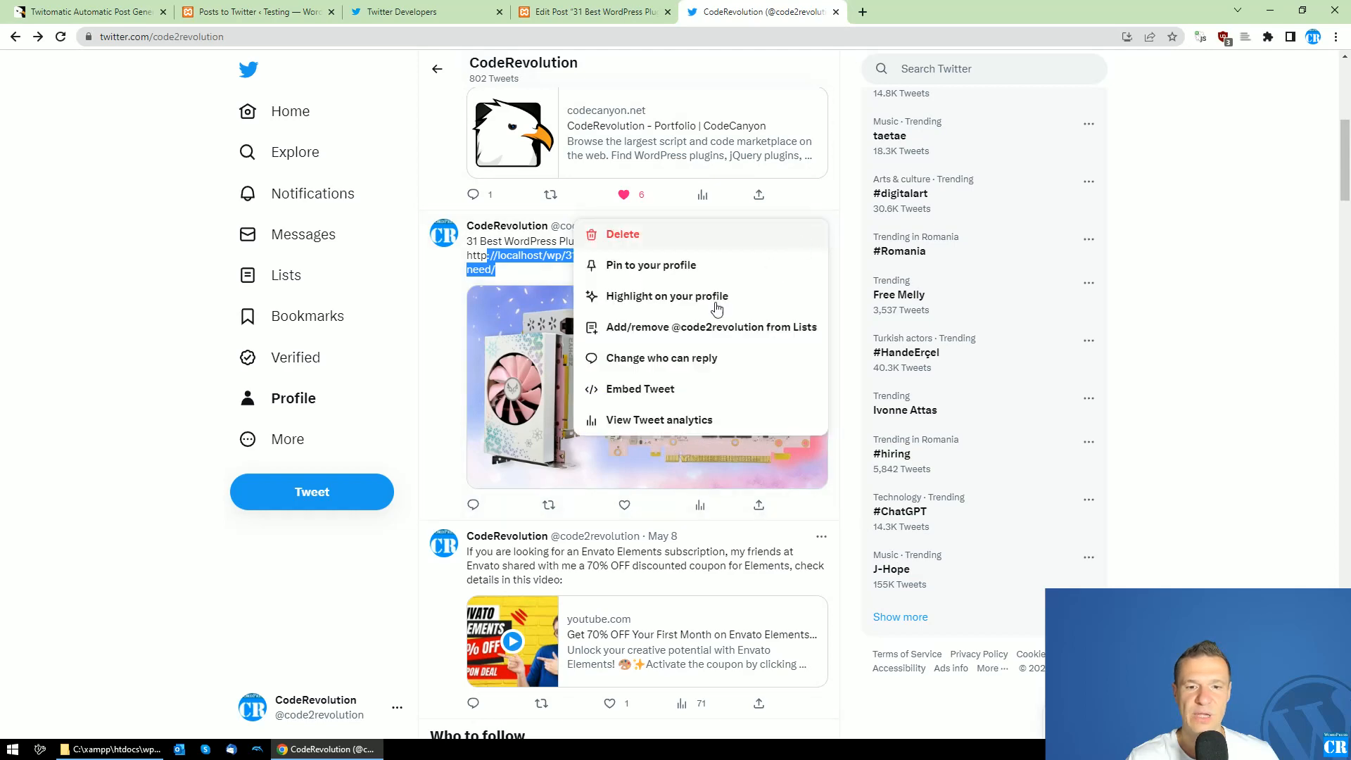
click(631, 231)
click(677, 426)
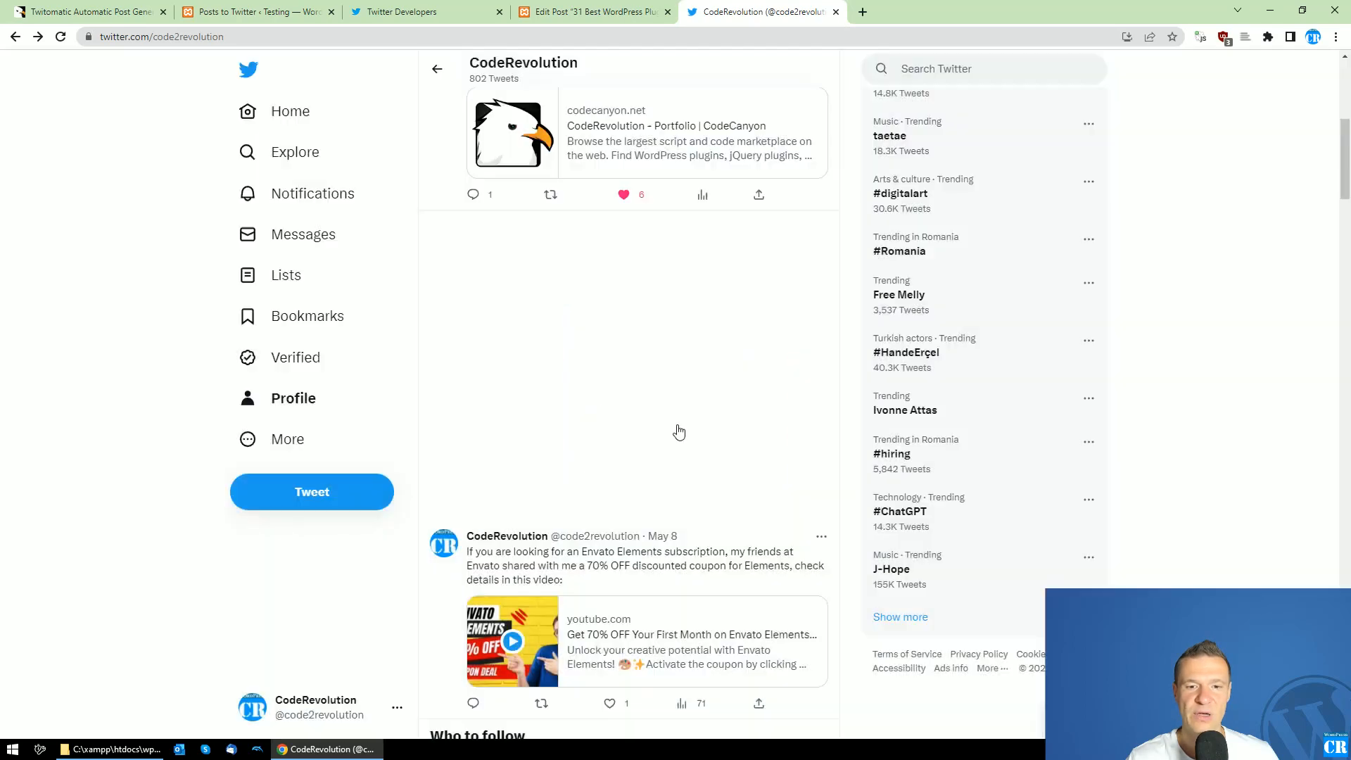
Review the app's Access Token and Secret entry and its User authentication settings section in the Developer Portal
click(438, 8)
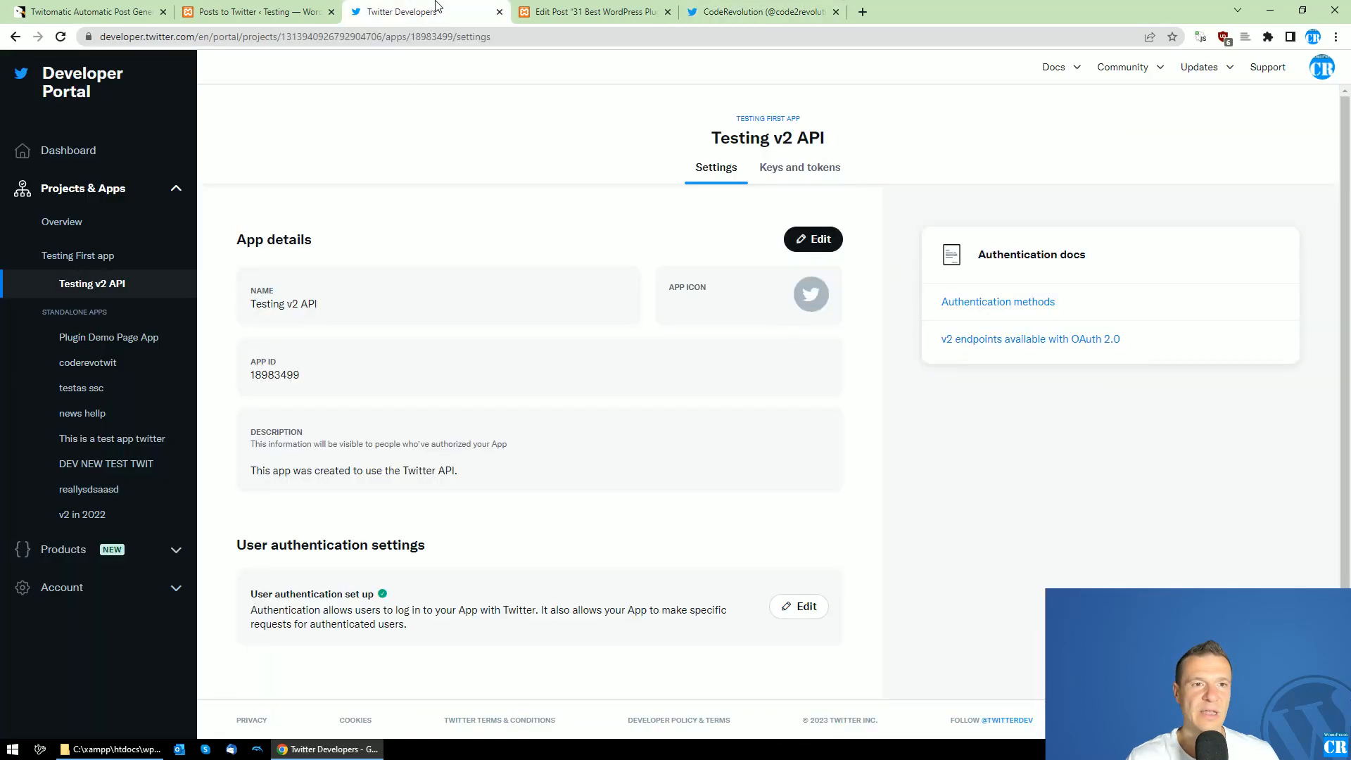
click(798, 166)
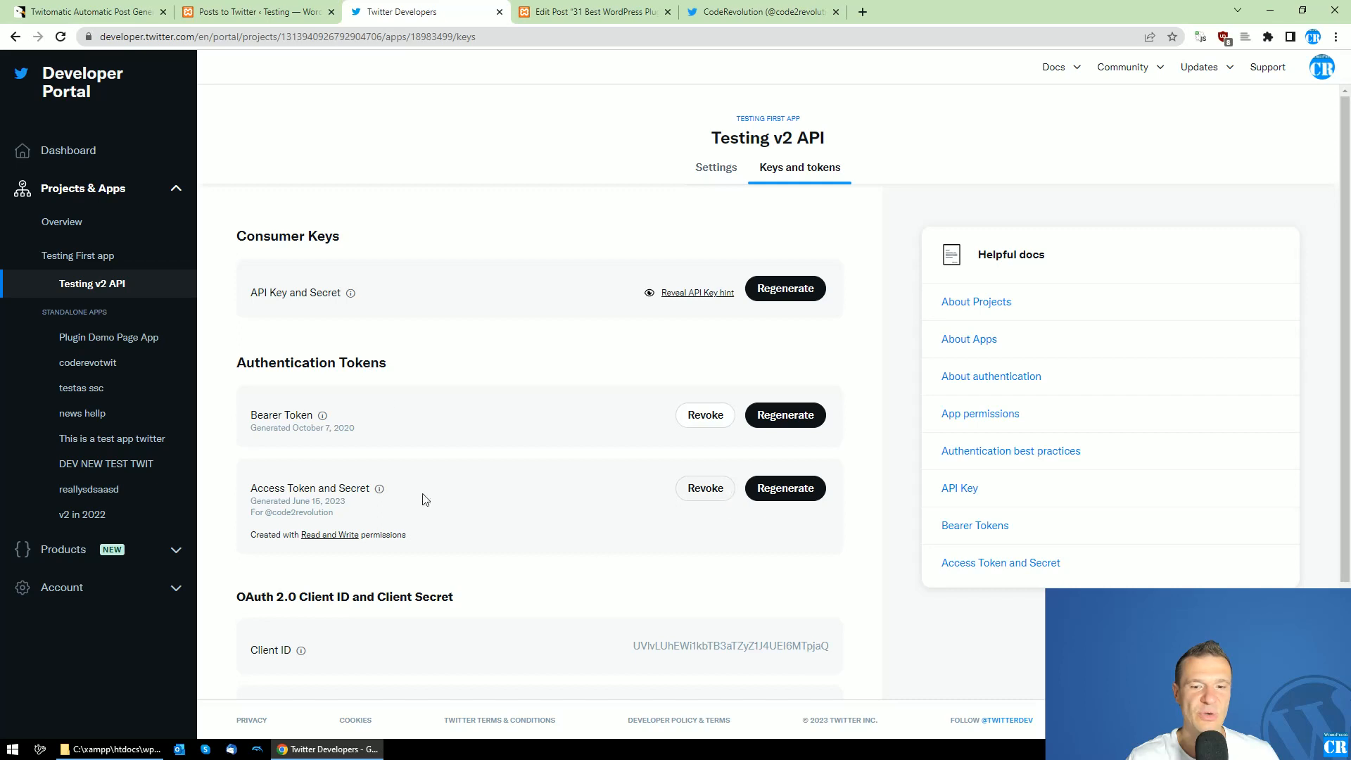
drag(274, 488, 371, 489)
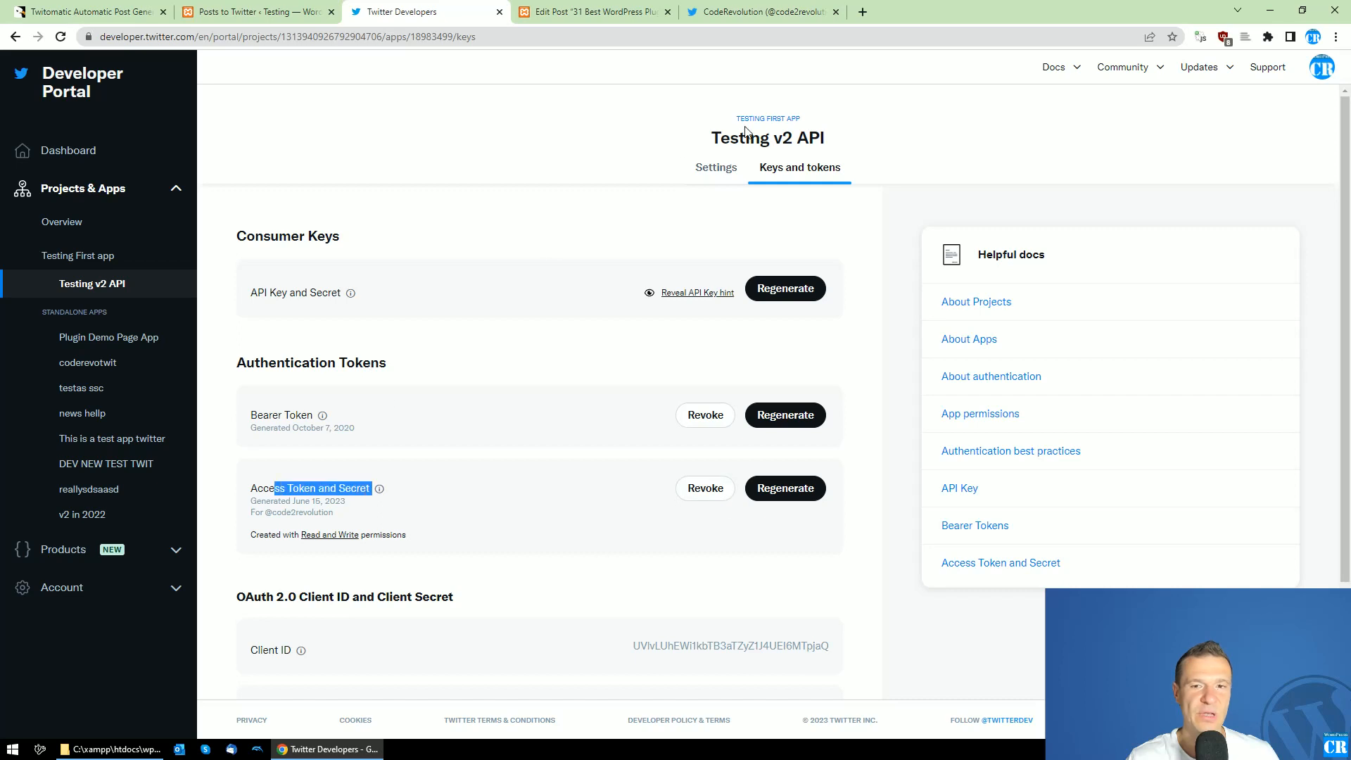
click(716, 167)
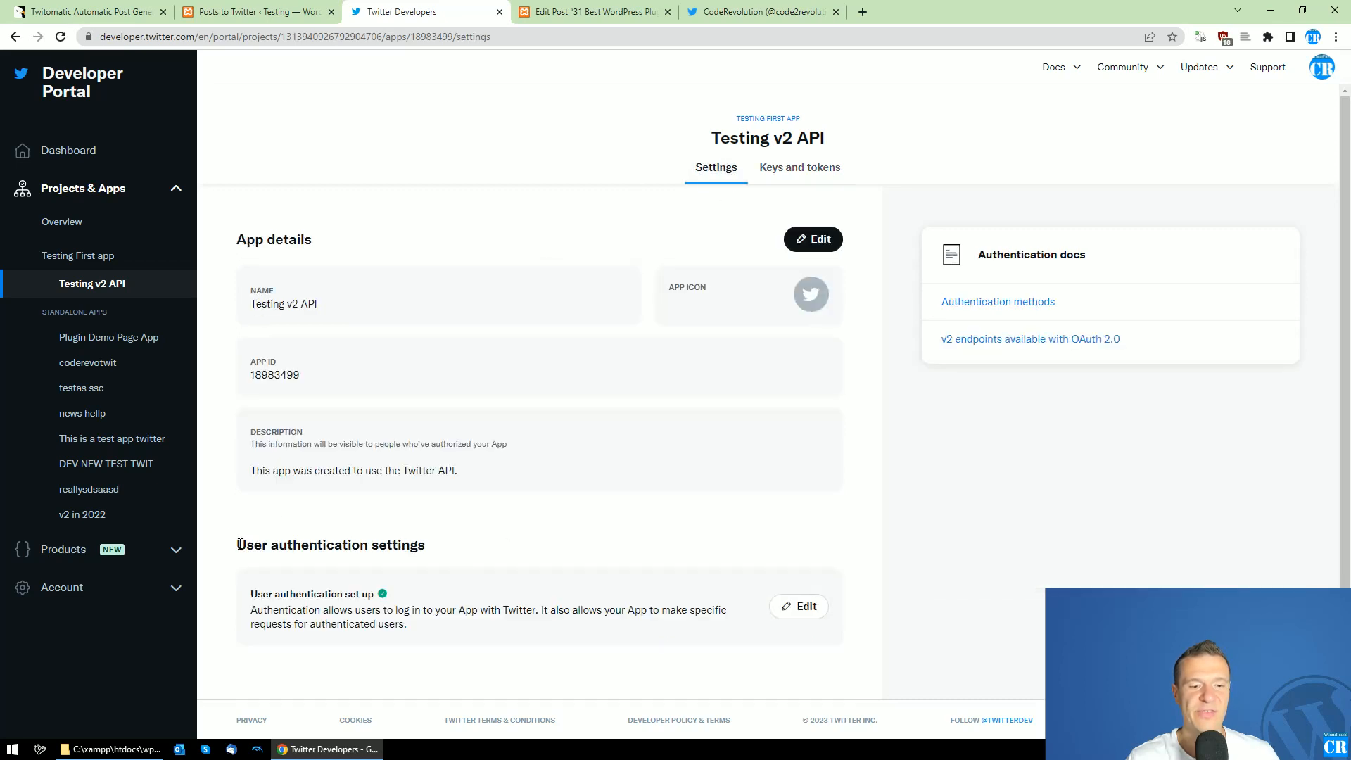
drag(240, 544, 386, 545)
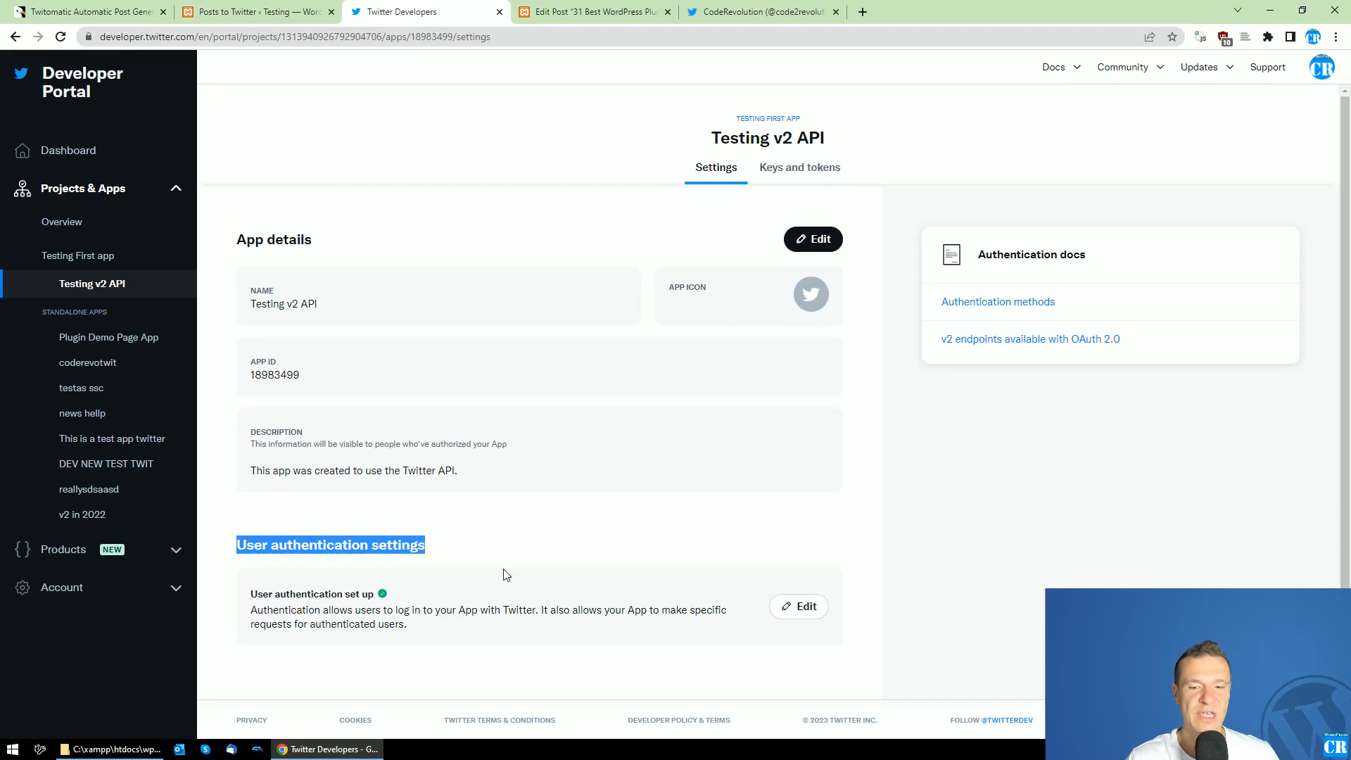
Open the app's user authentication settings for editing and check the Read and write choice under App permissions
click(808, 606)
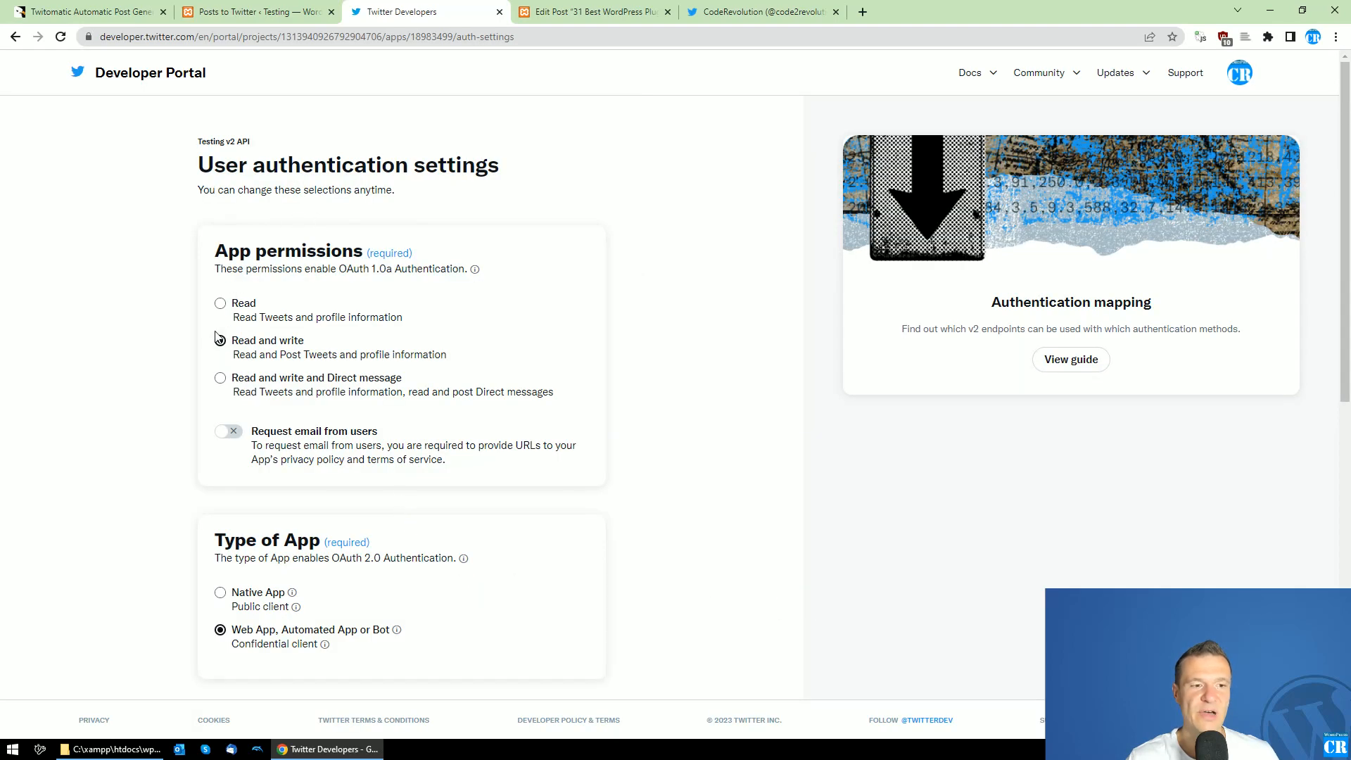
drag(208, 255, 363, 253)
drag(253, 344, 329, 350)
triple_click(244, 341)
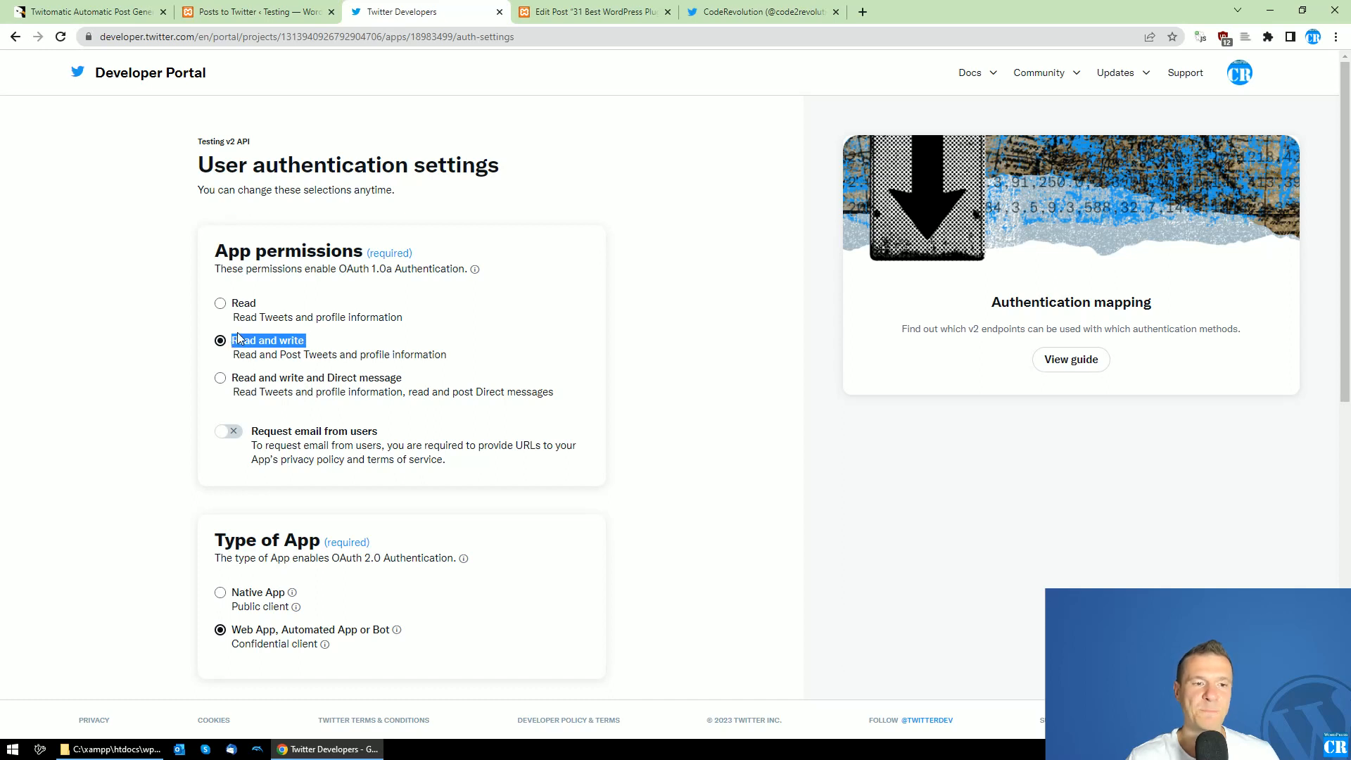
double_click(290, 341)
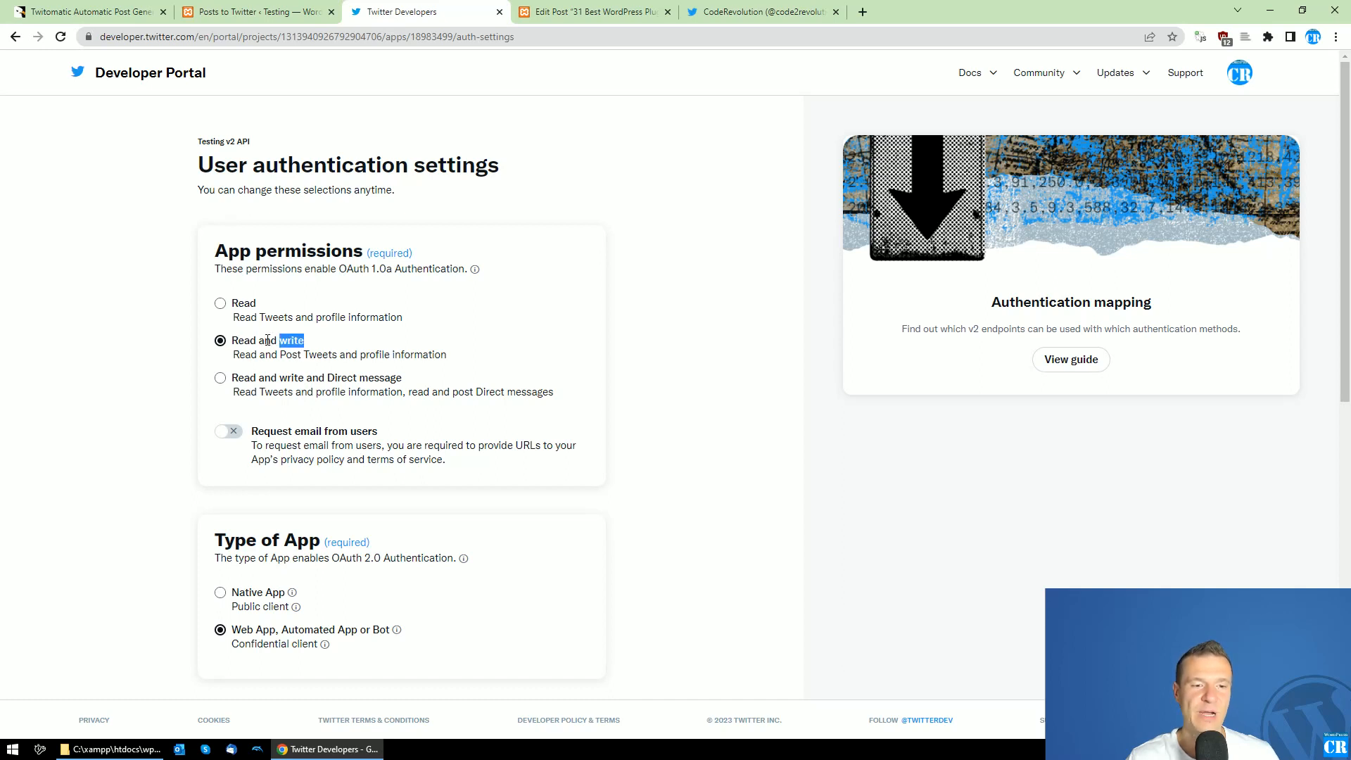
Check the Web App, Automated App or Bot choice under Type of App and the Website URL in the app info
scroll(261, 366, down, 3)
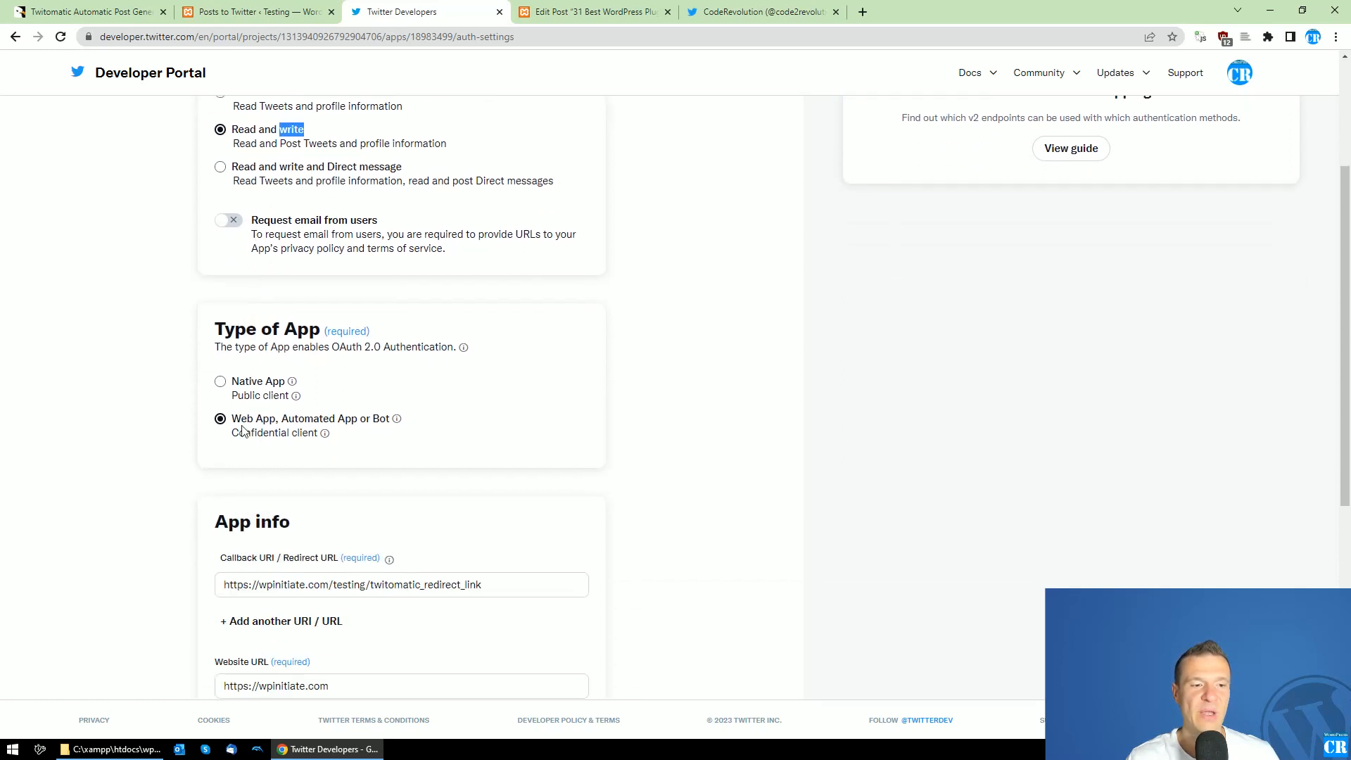
drag(217, 329, 327, 331)
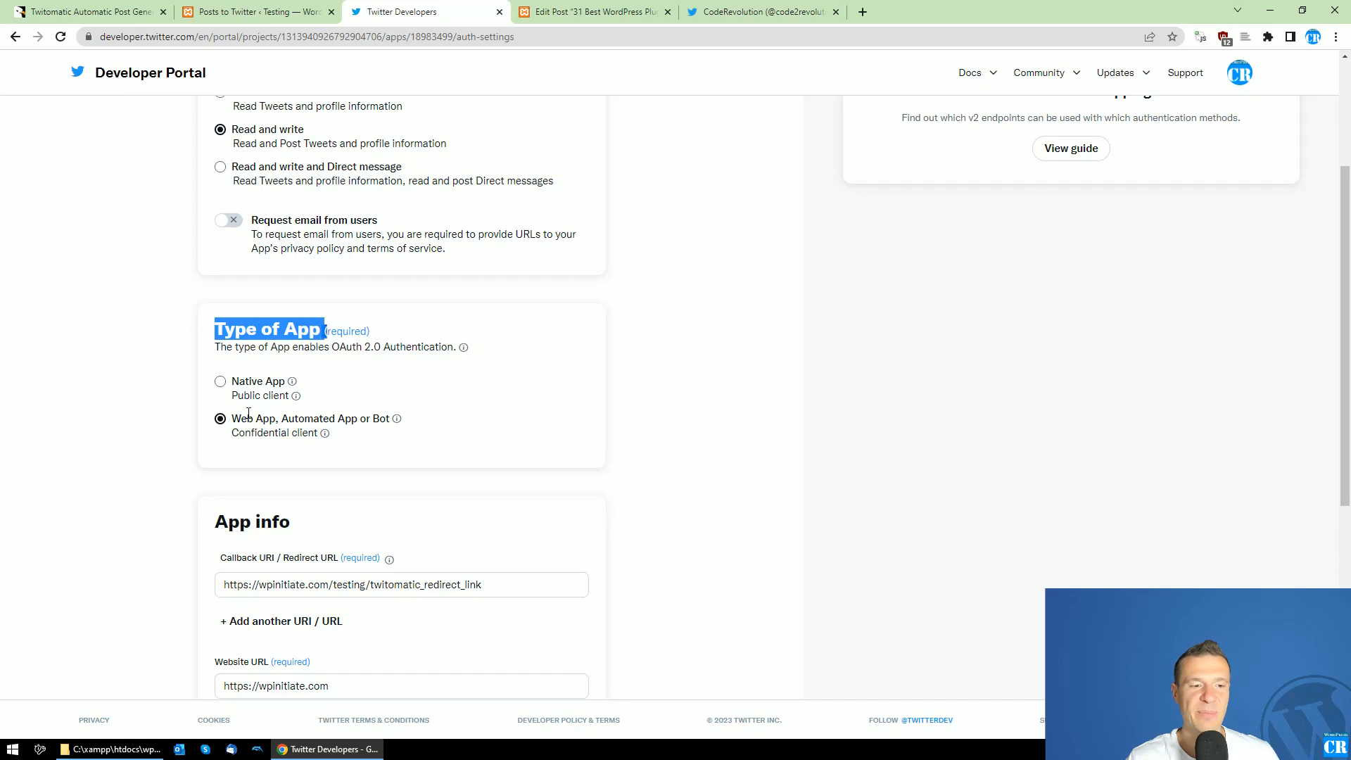
triple_click(316, 418)
scroll(302, 487, down, 4)
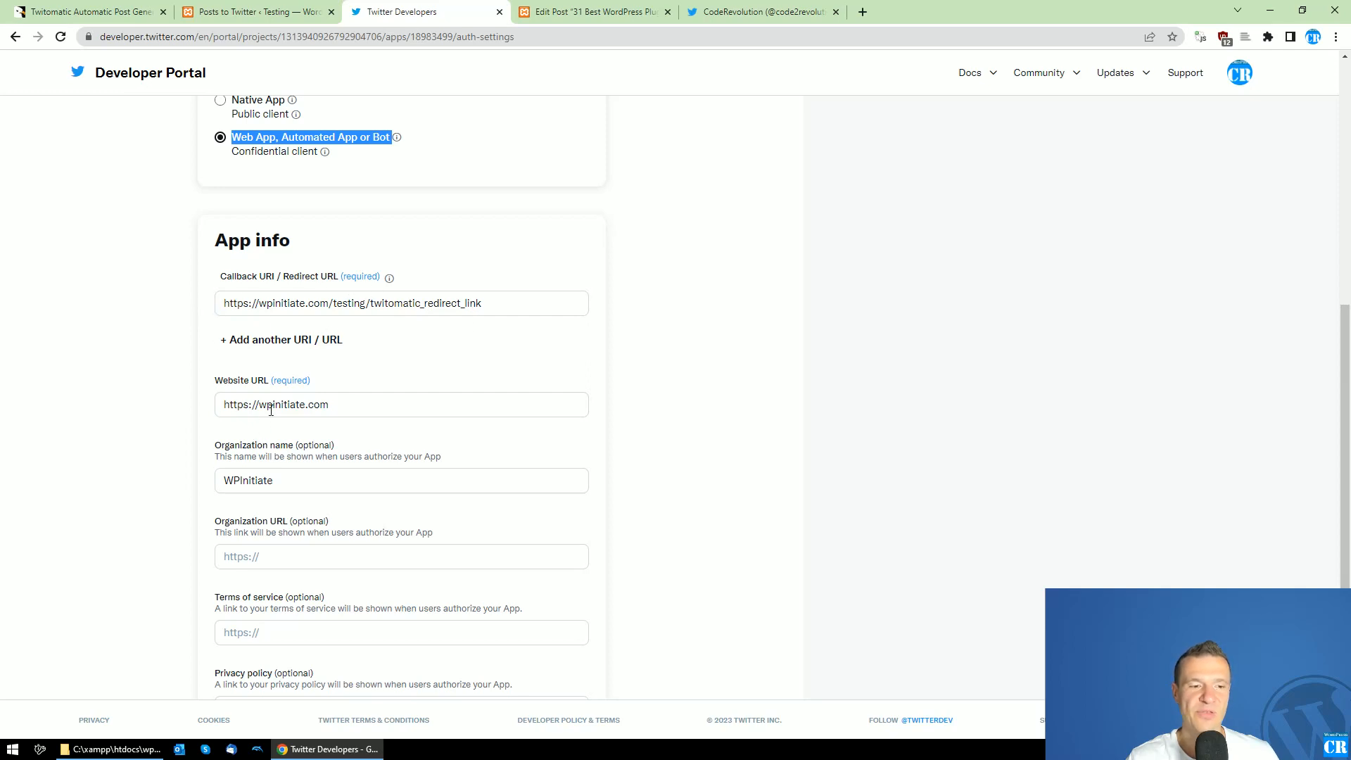
triple_click(233, 399)
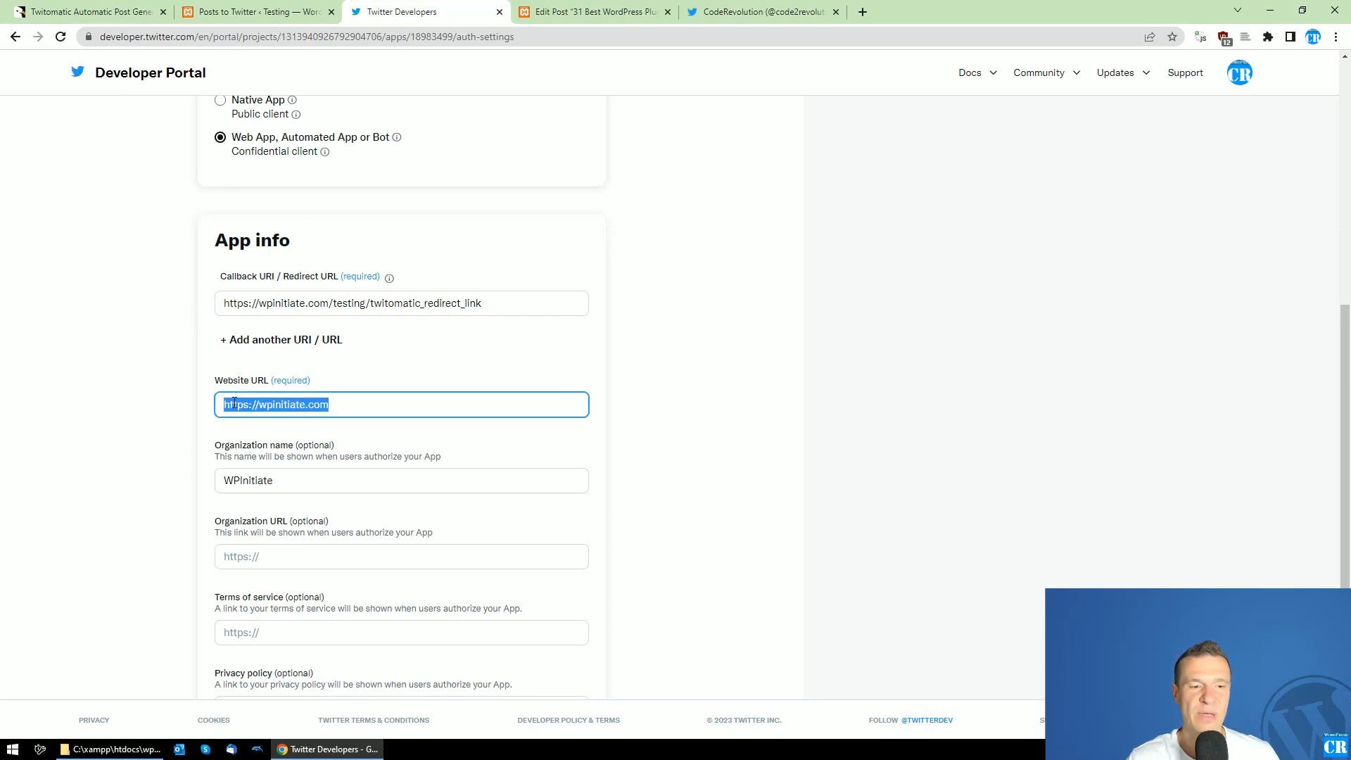
scroll(227, 380, down, 2)
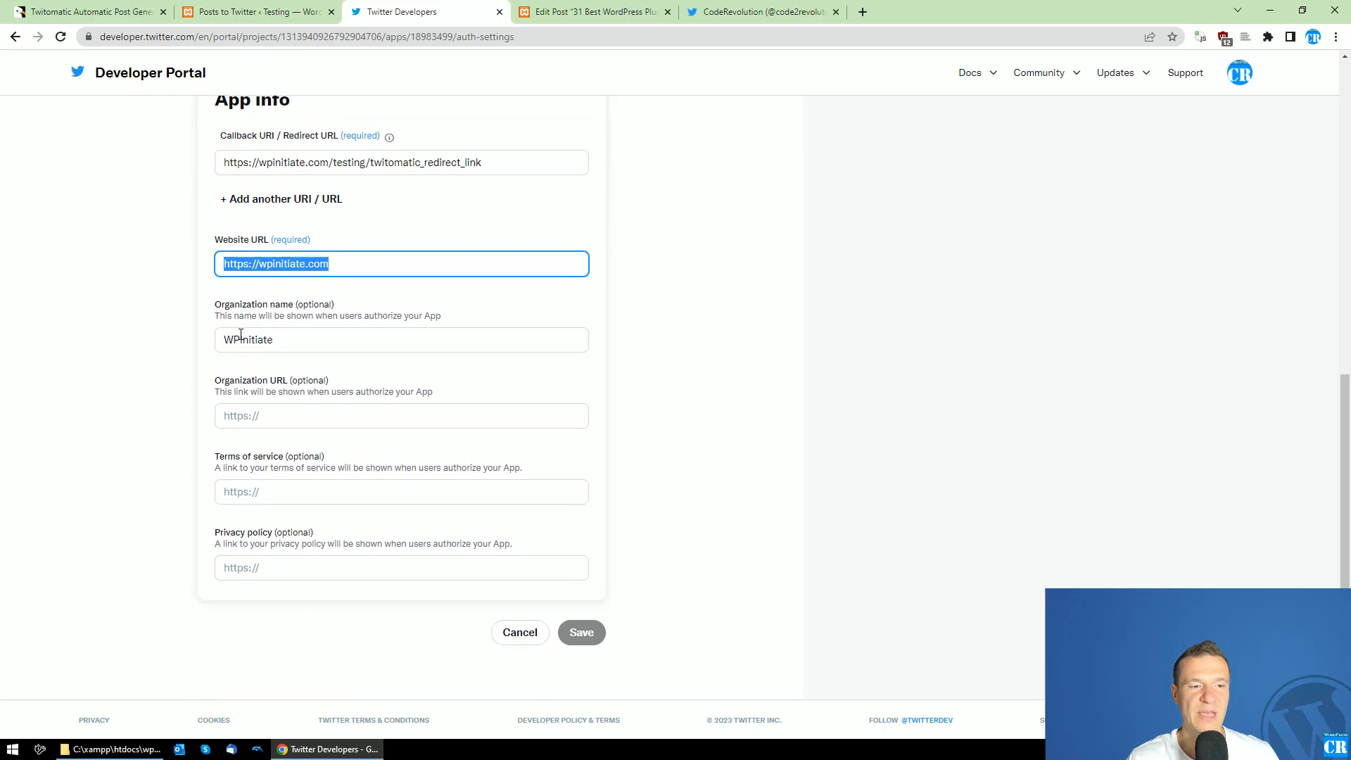
Try to save the user authentication settings, and return to the Testing v2 API app's settings page
click(583, 632)
scroll(208, 537, up, 9)
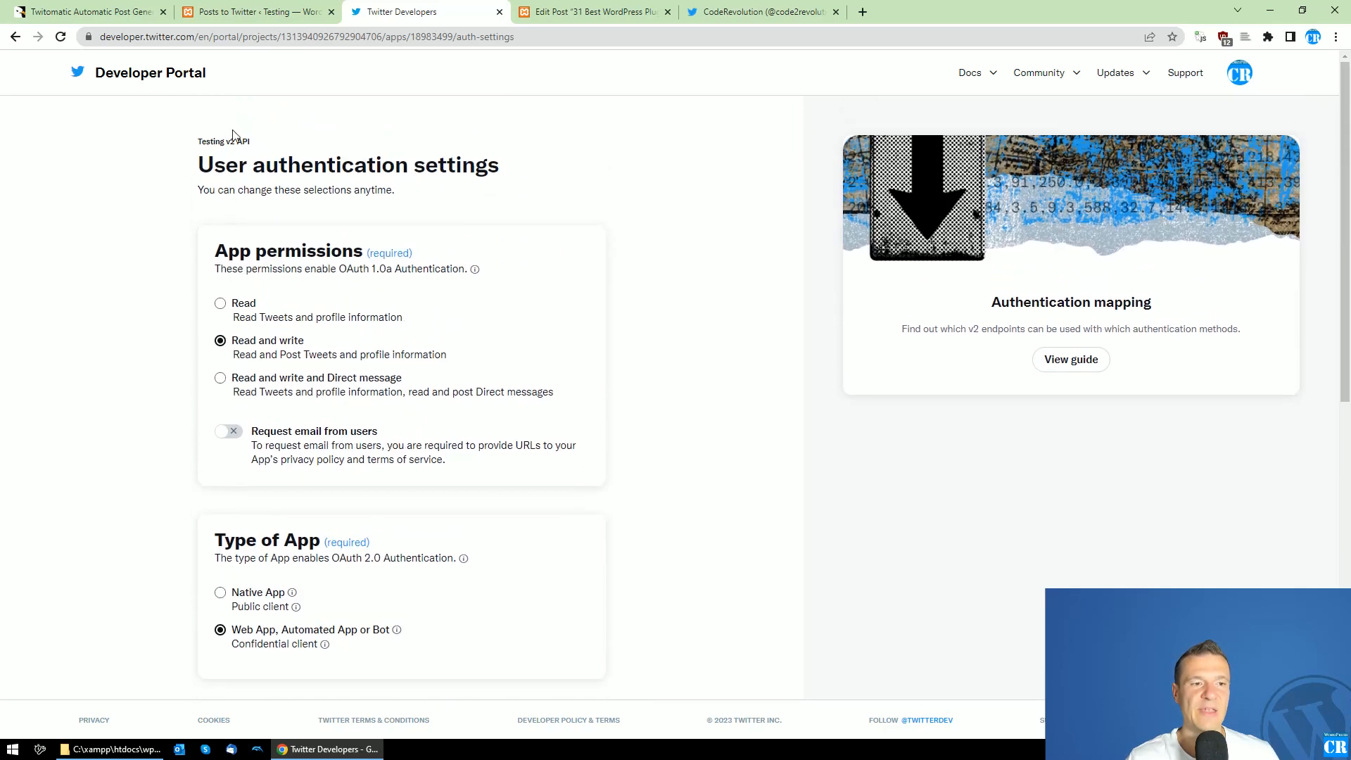
click(8, 36)
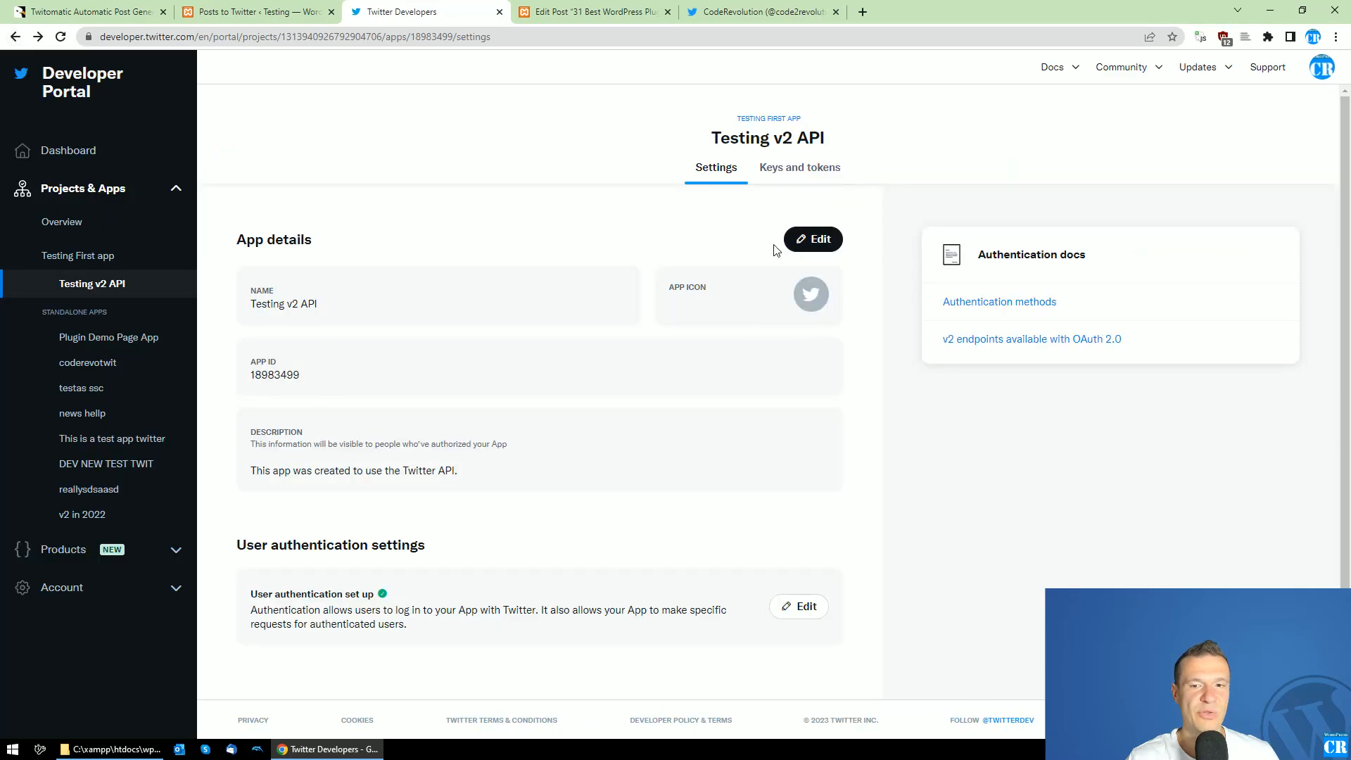
Open the Testing v2 API app's keys and tokens and check the Access Token and Secret entry under Authentication Tokens
click(804, 171)
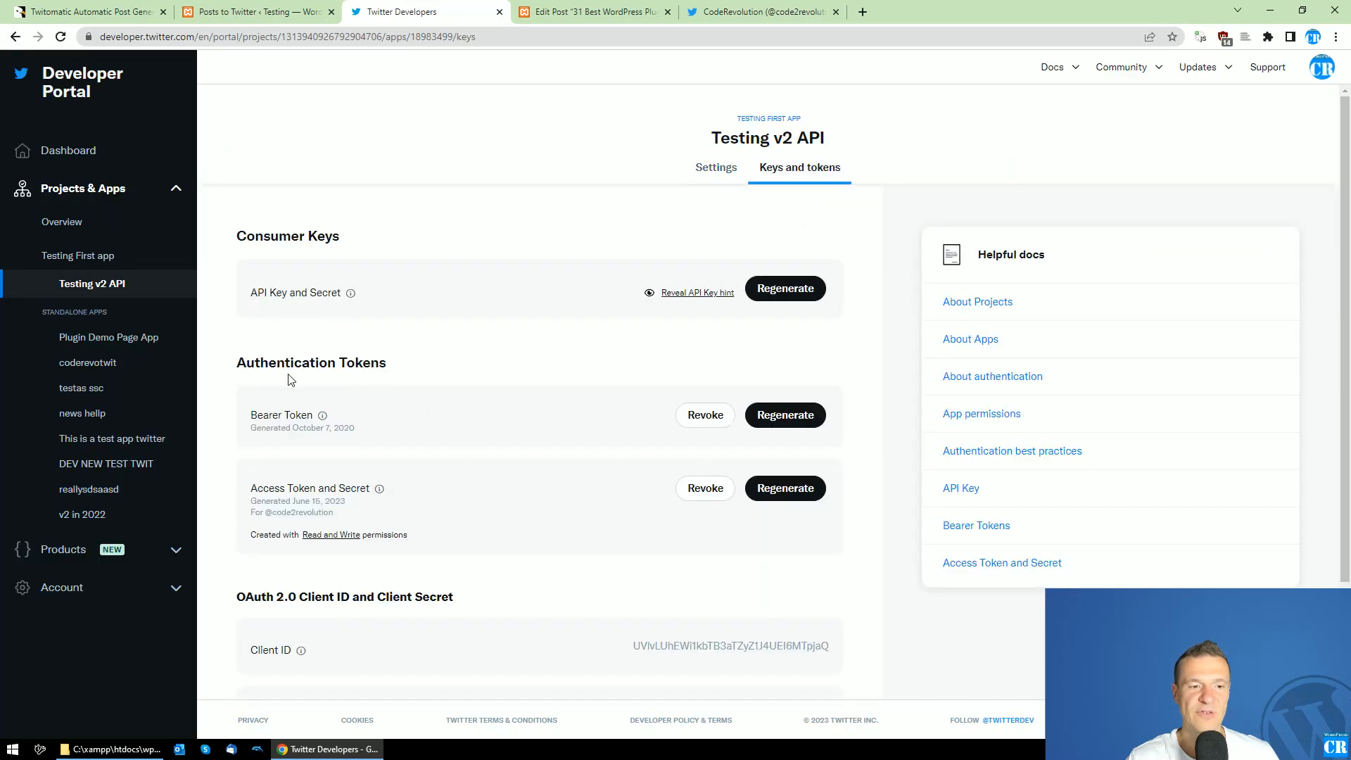
drag(238, 359, 402, 365)
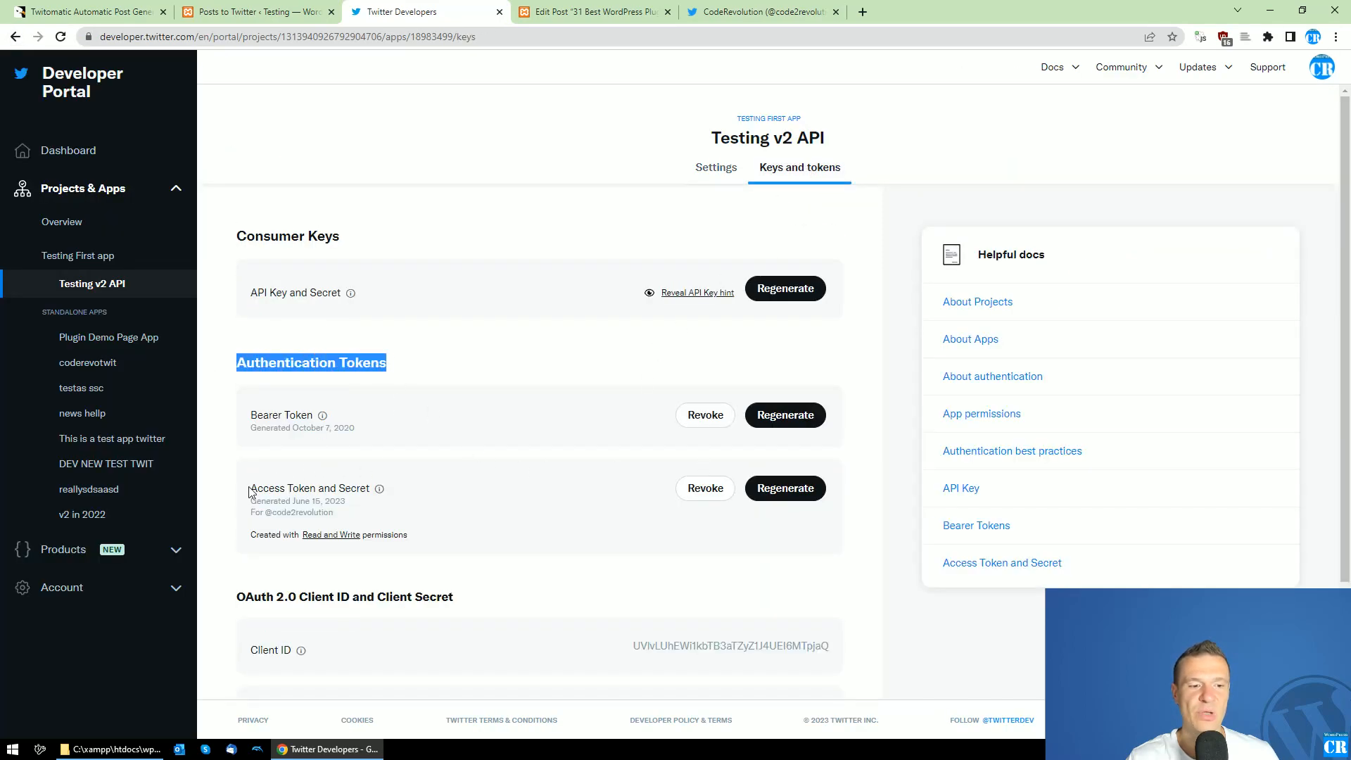
drag(249, 491, 370, 491)
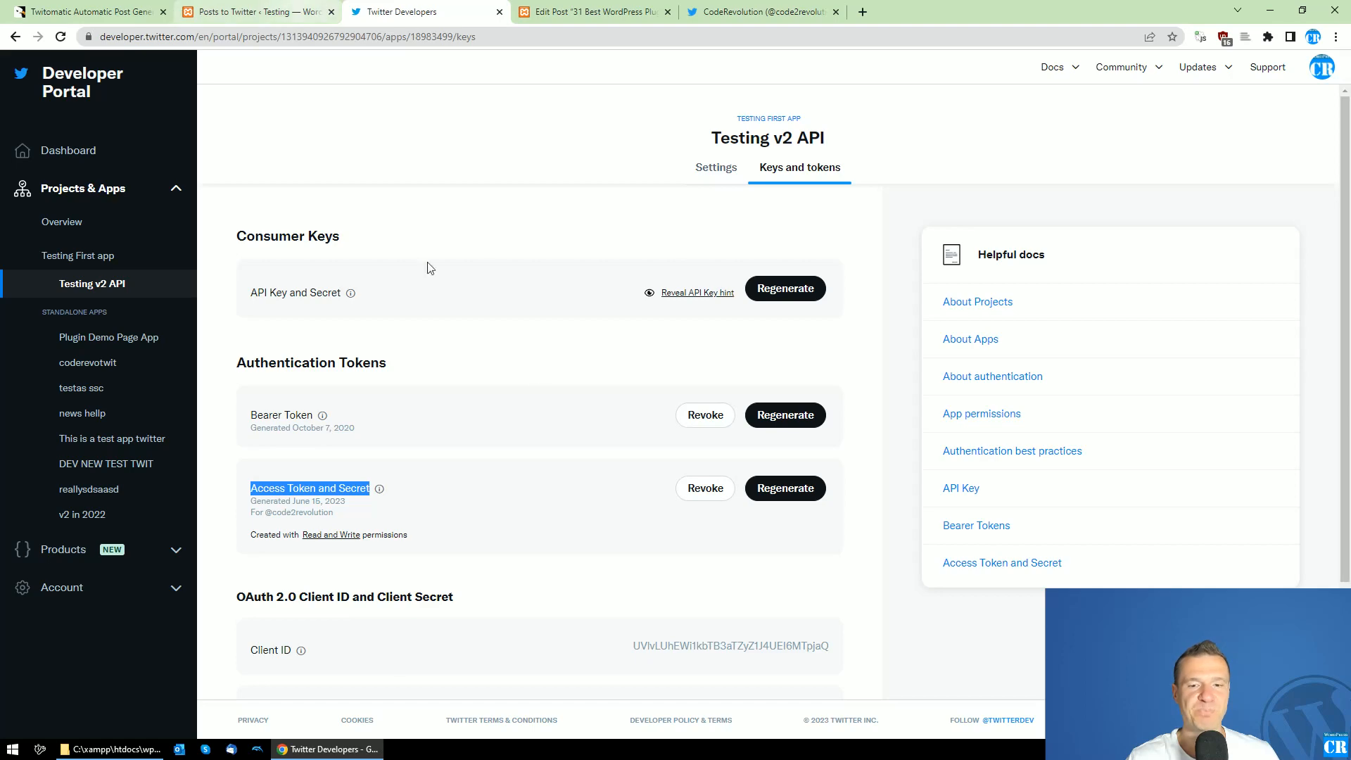
Open the Twitomatic plugin's main settings in WordPress and check its Twitter API credential fields against the app in the Developer Portal
click(304, 10)
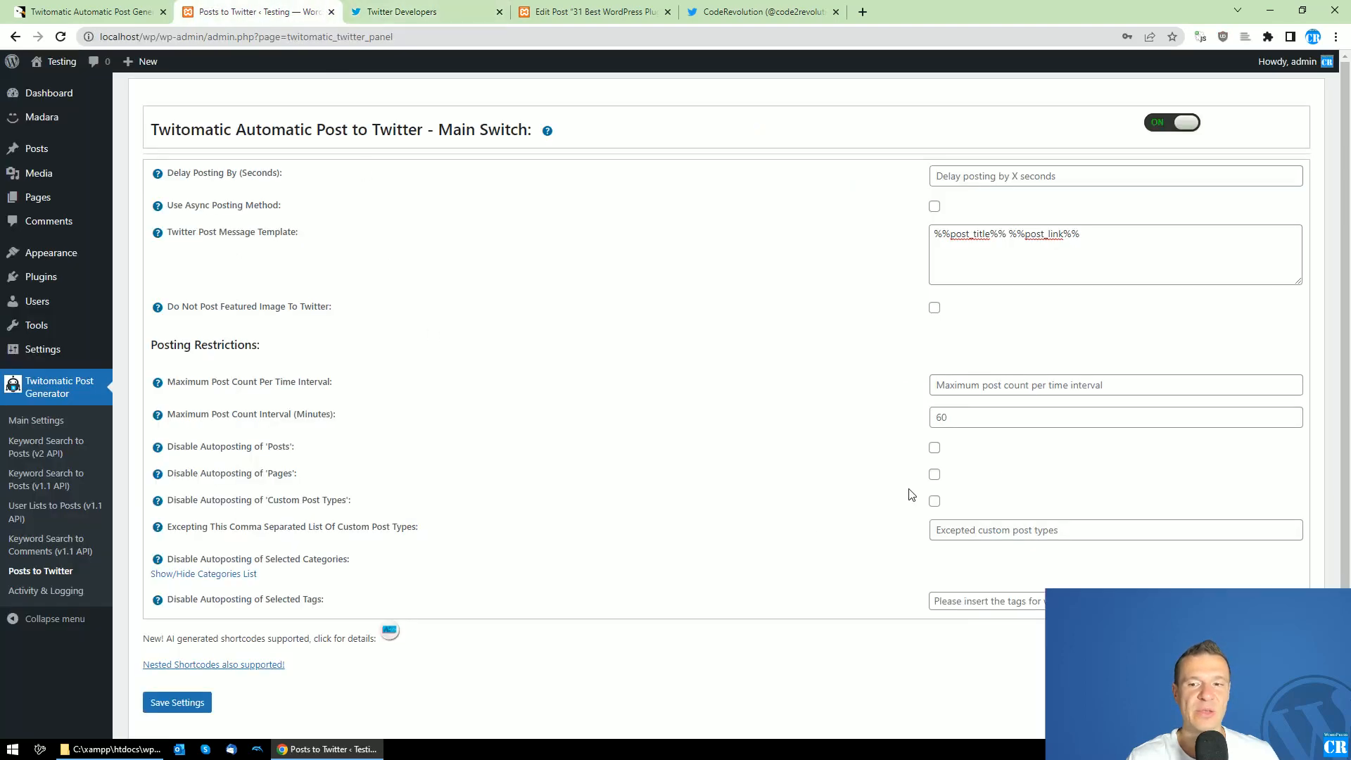
click(42, 420)
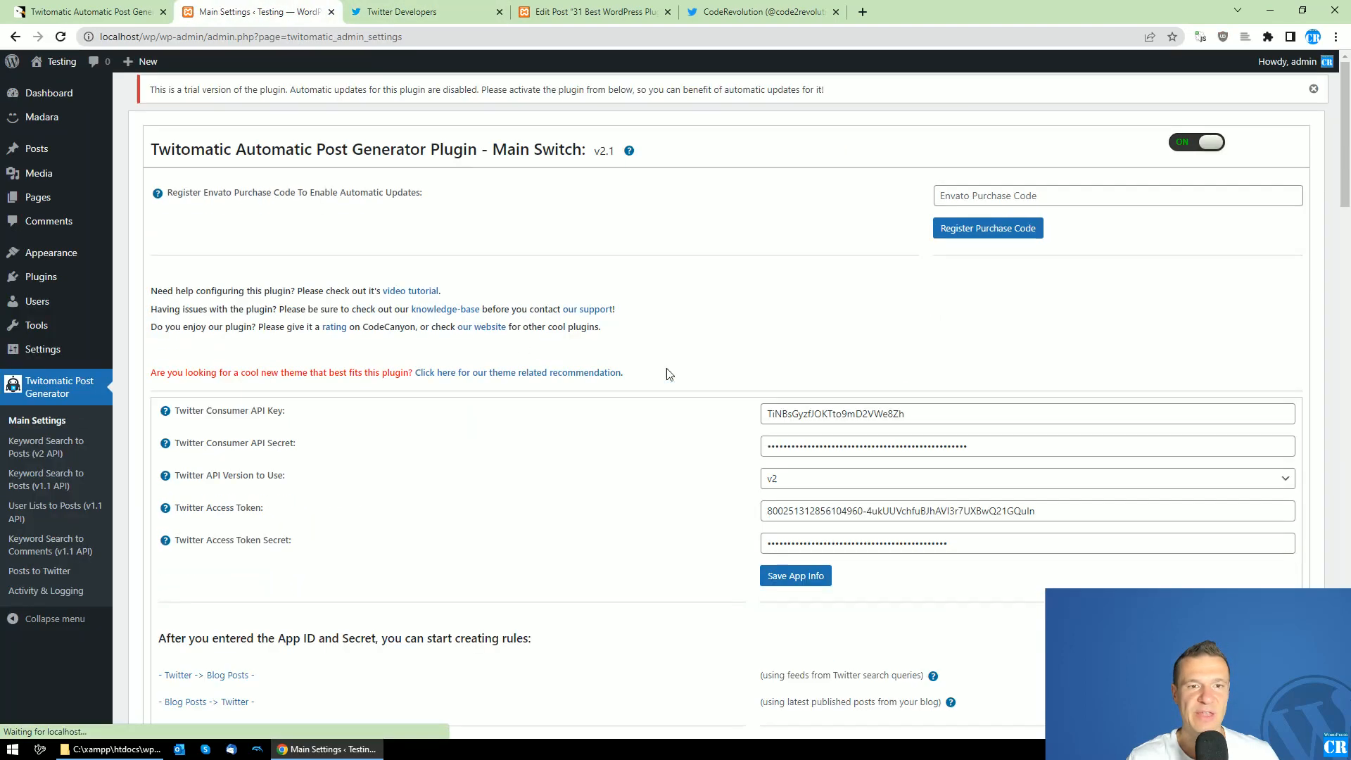
scroll(703, 423, down, 2)
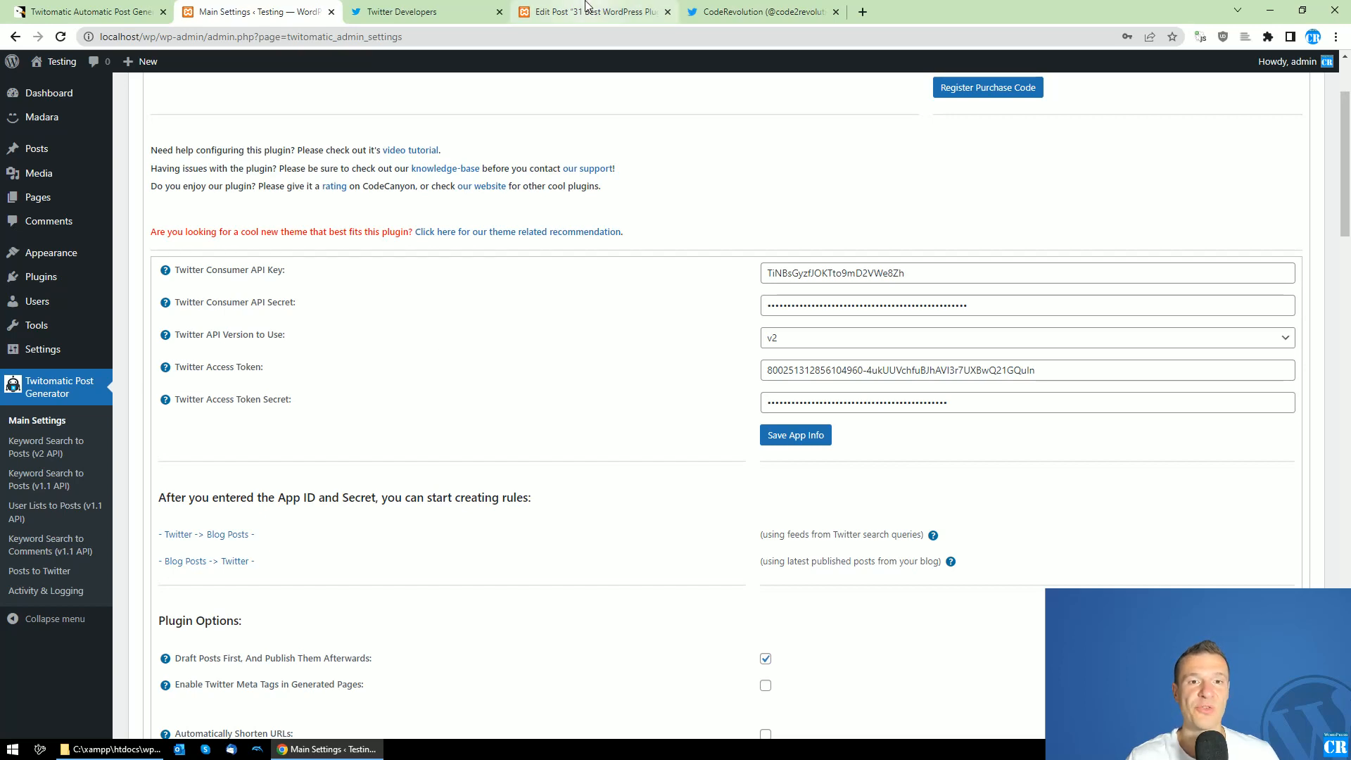
click(433, 5)
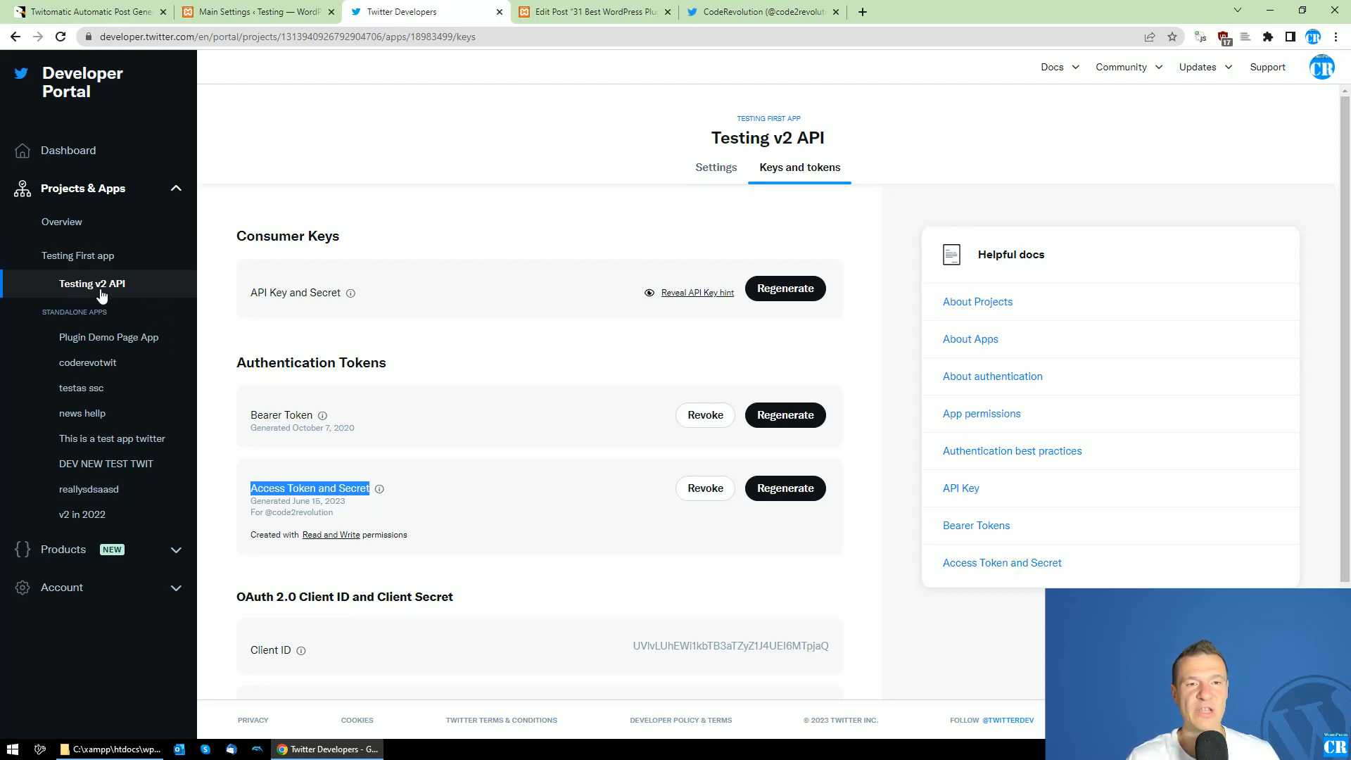
click(255, 8)
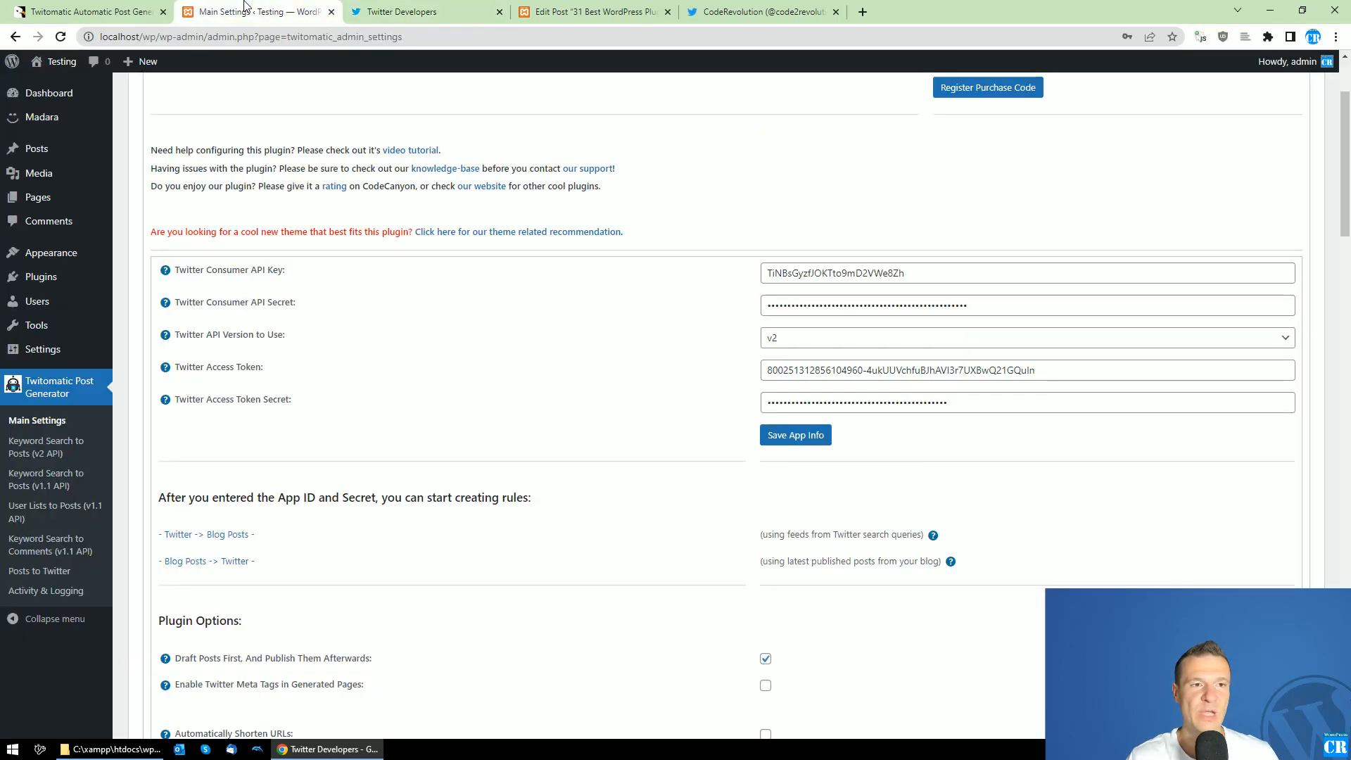
Choose v2 as the Twitter API version to use in the plugin settings, and switch to the plugin's CodeCanyon page
click(770, 344)
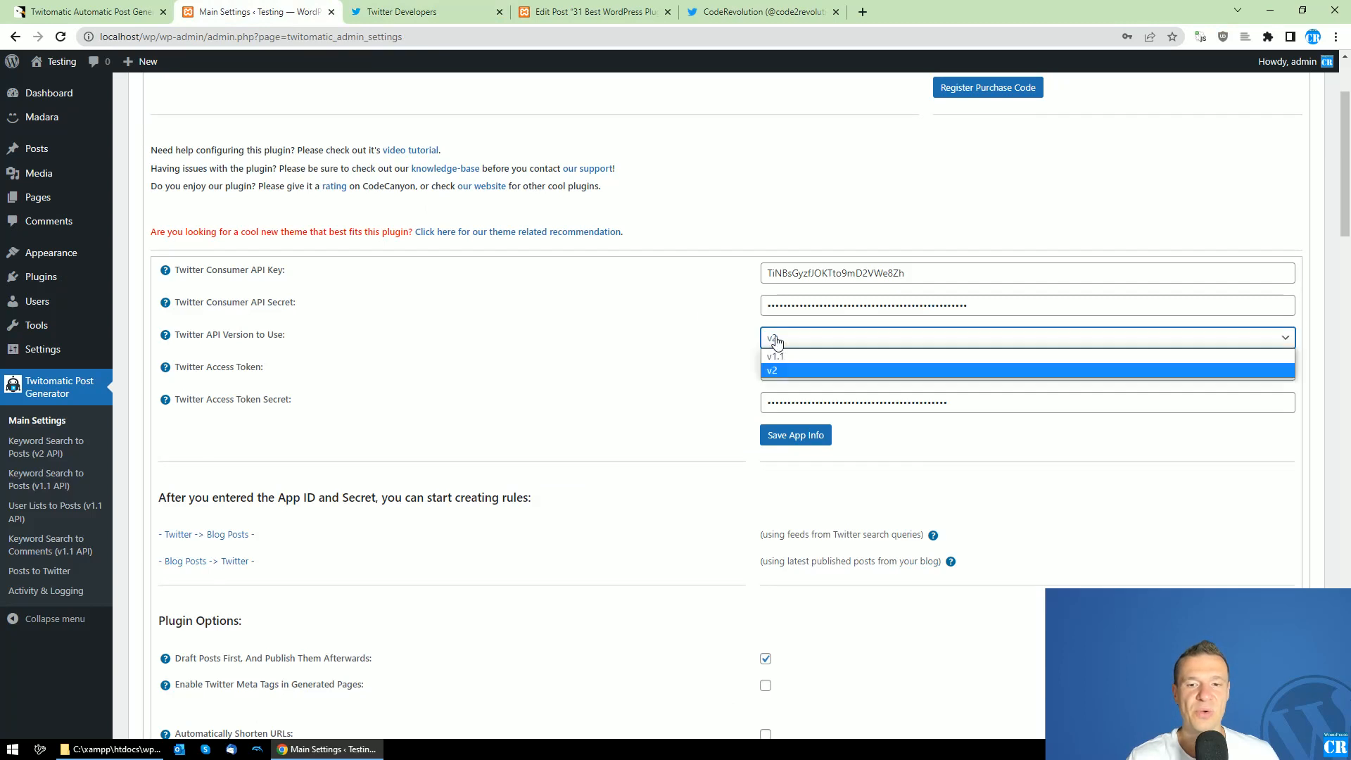
click(758, 372)
drag(199, 334, 285, 335)
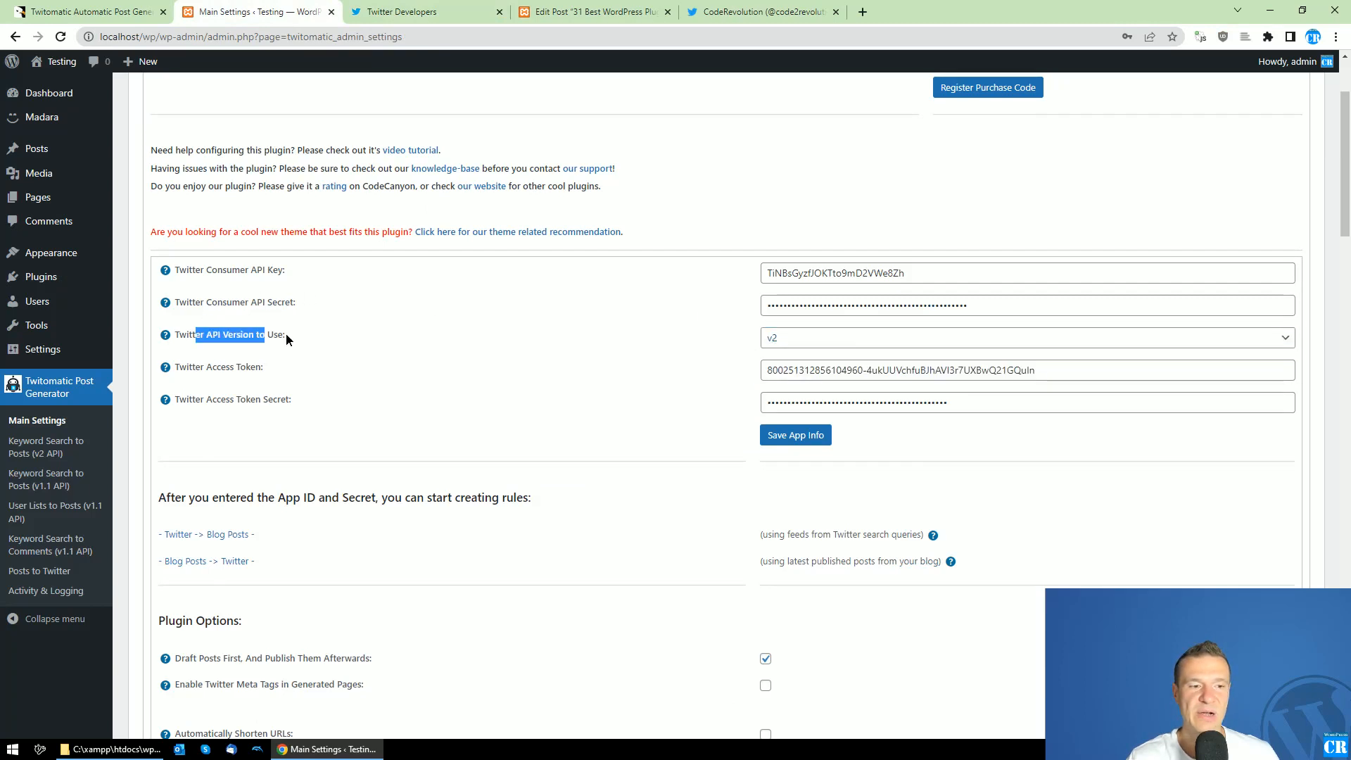
click(809, 343)
click(800, 372)
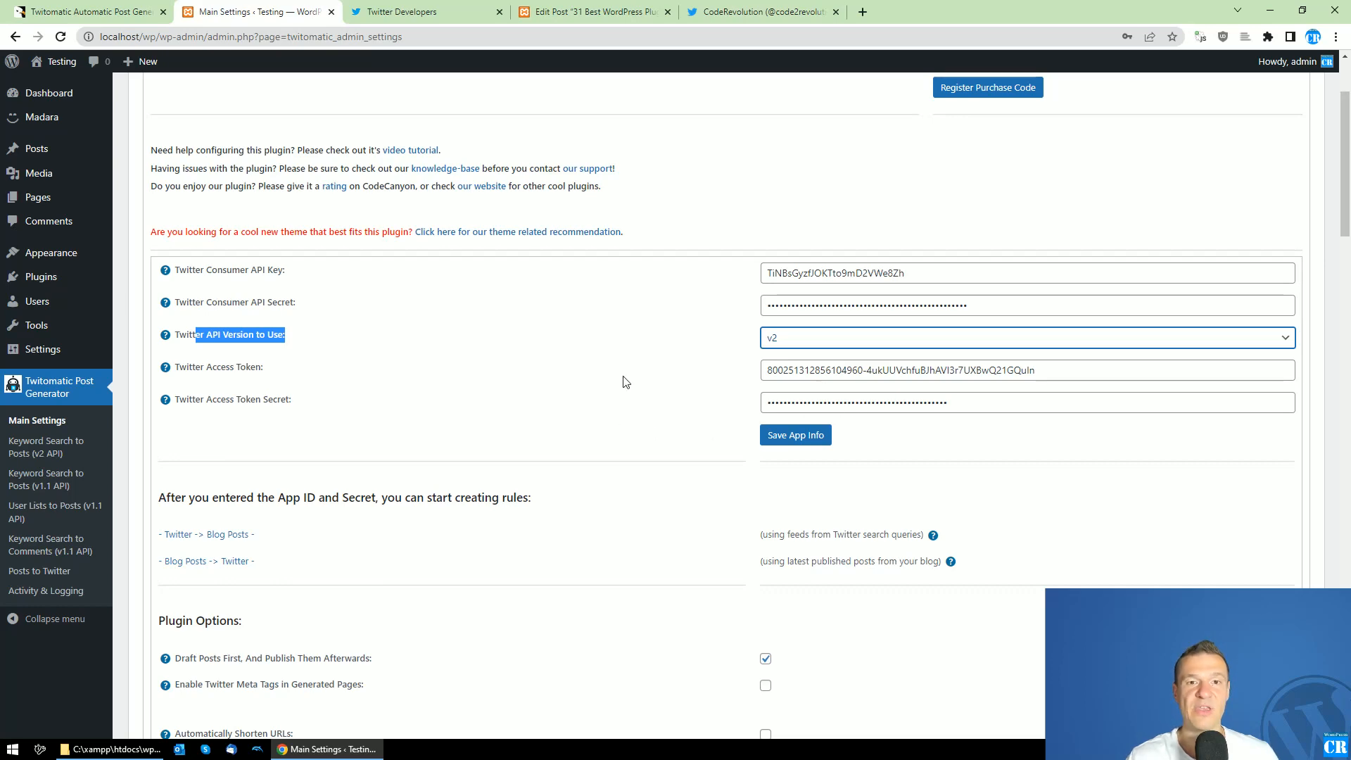
key(ctrl+shift+Tab)
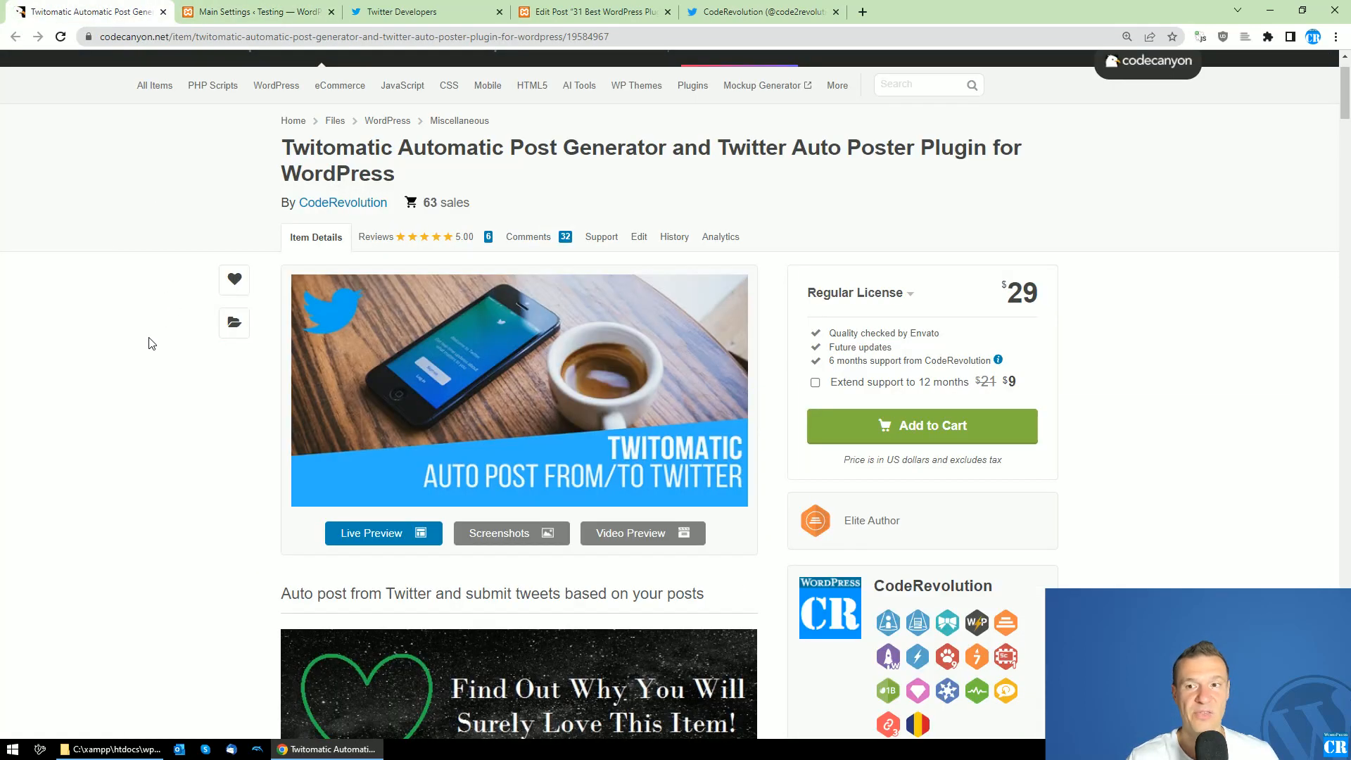